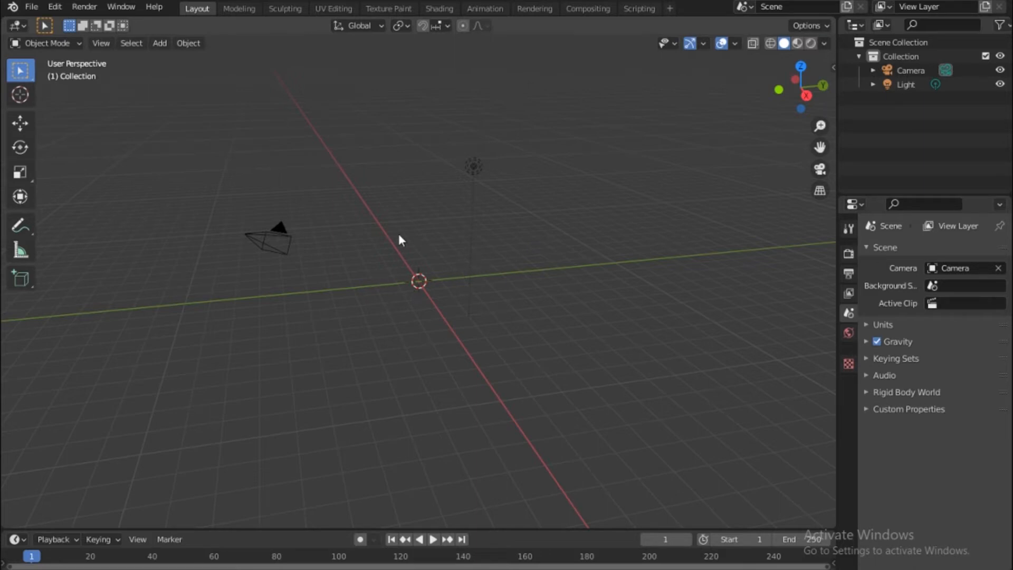
key(shift+a)
mouse_move(417, 226)
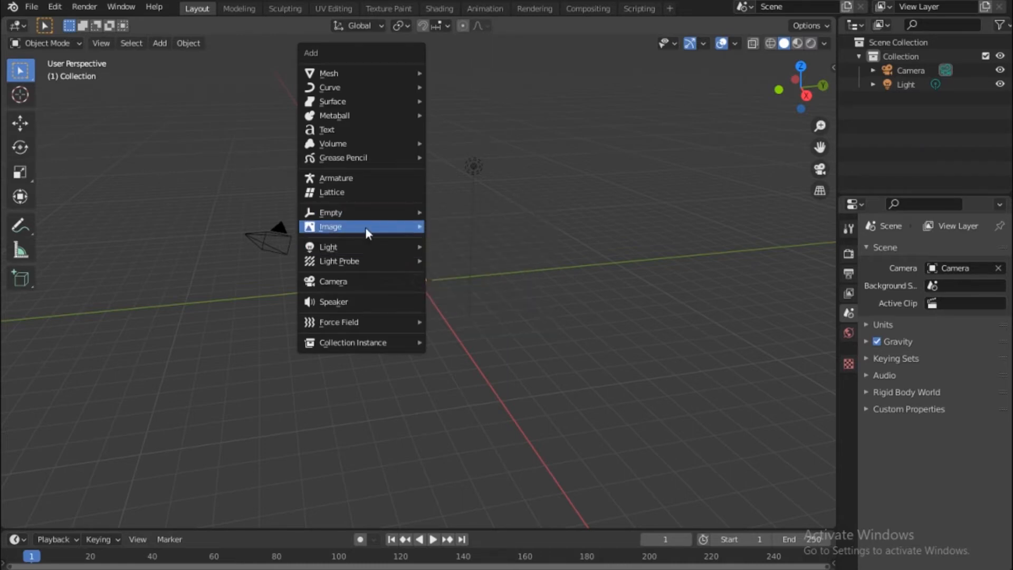
click(457, 227)
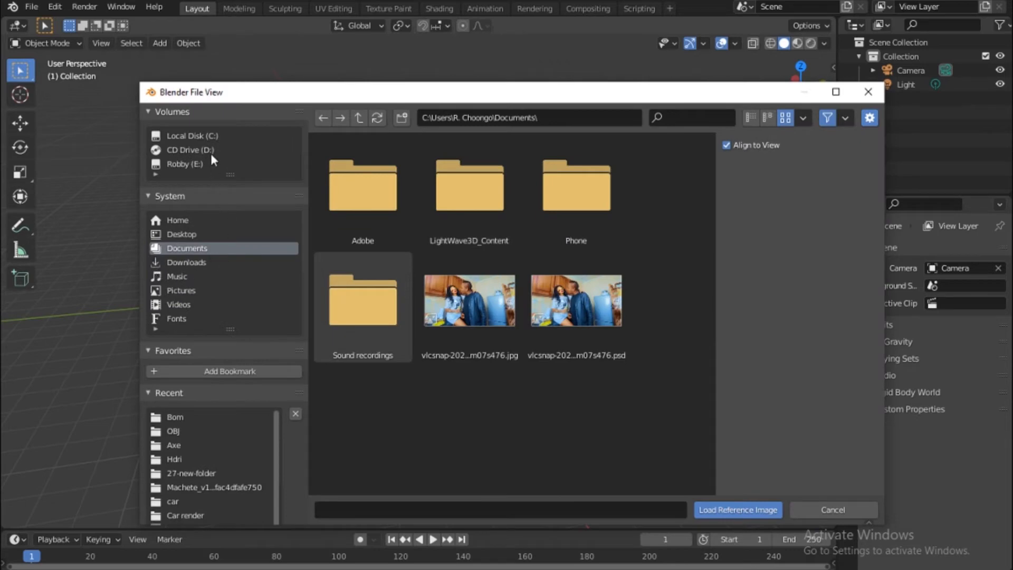
click(195, 288)
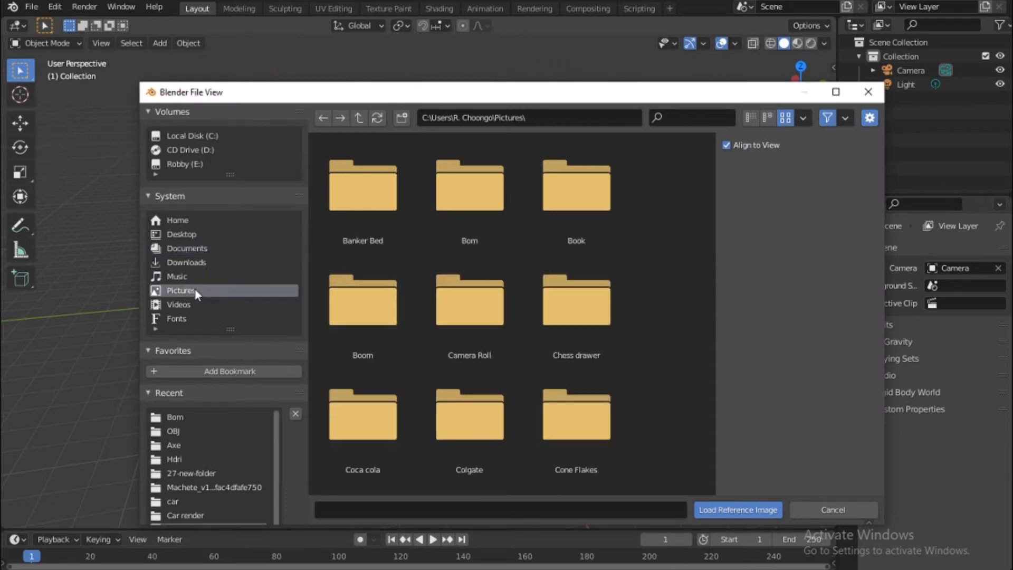
double_click(477, 200)
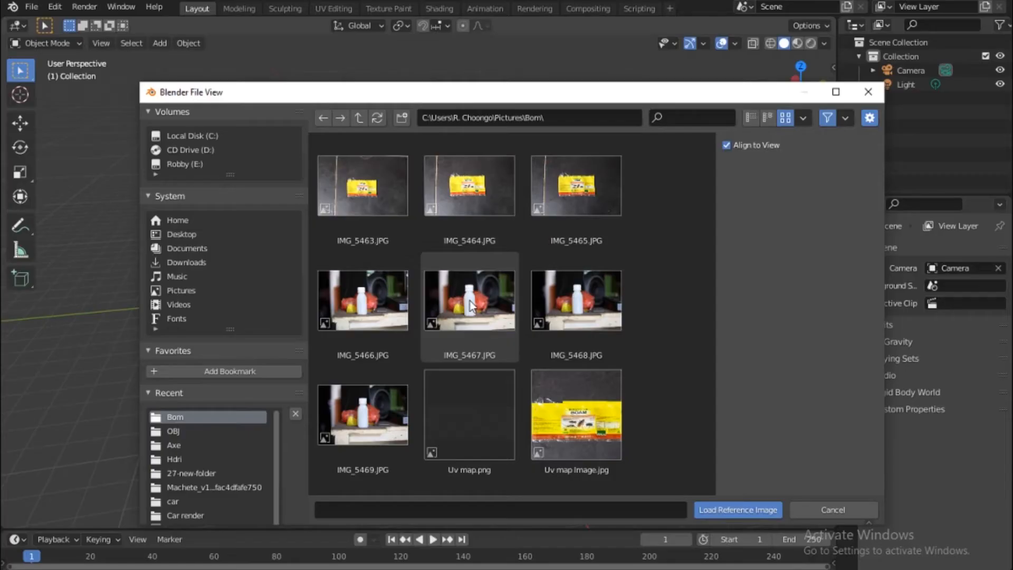
click(471, 305)
double_click(471, 305)
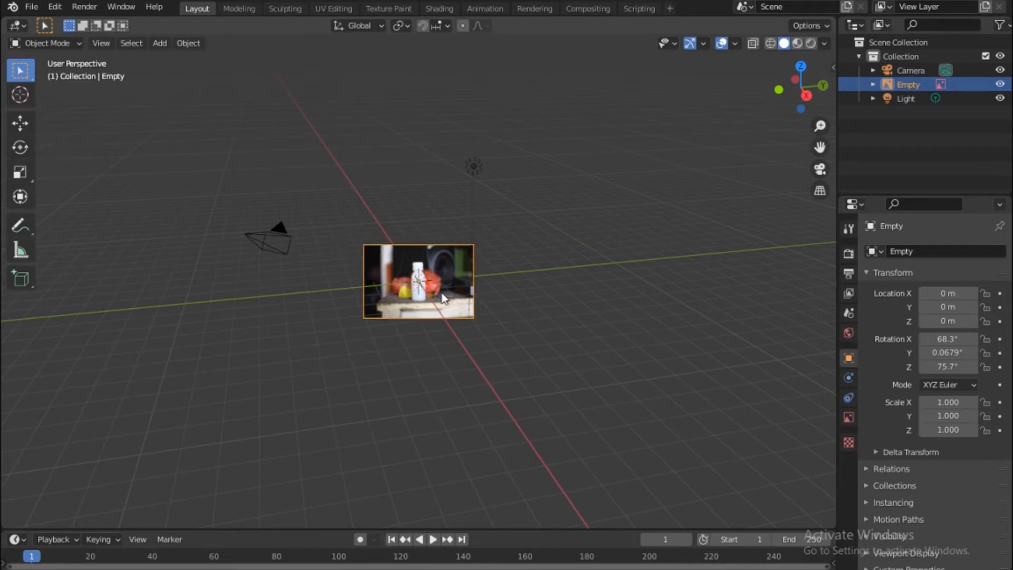
key(Delete)
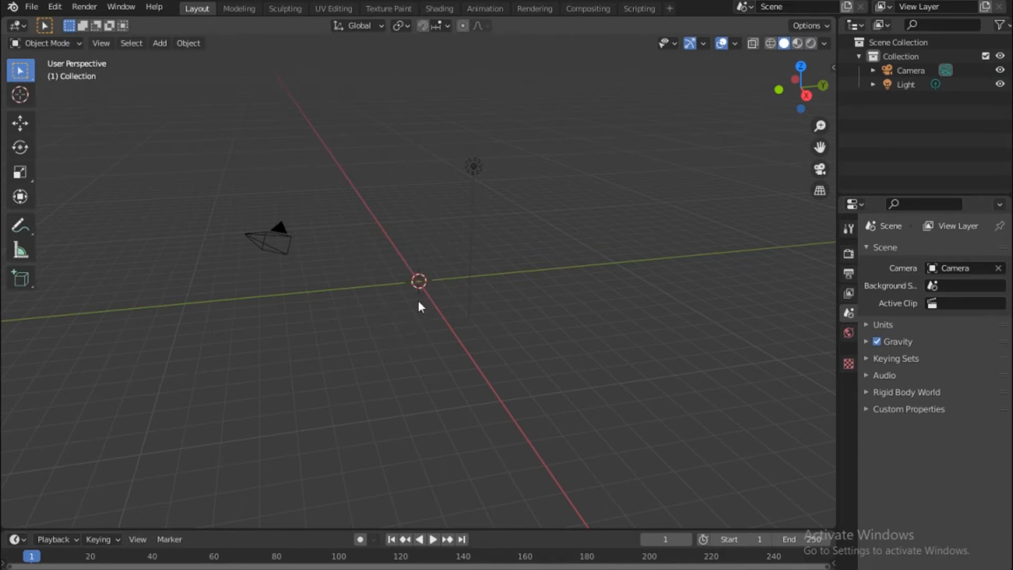
Step: Load IMG_5467.JPG from the Bom pictures folder as a reference image aligned to the front orthographic view
key(grave)
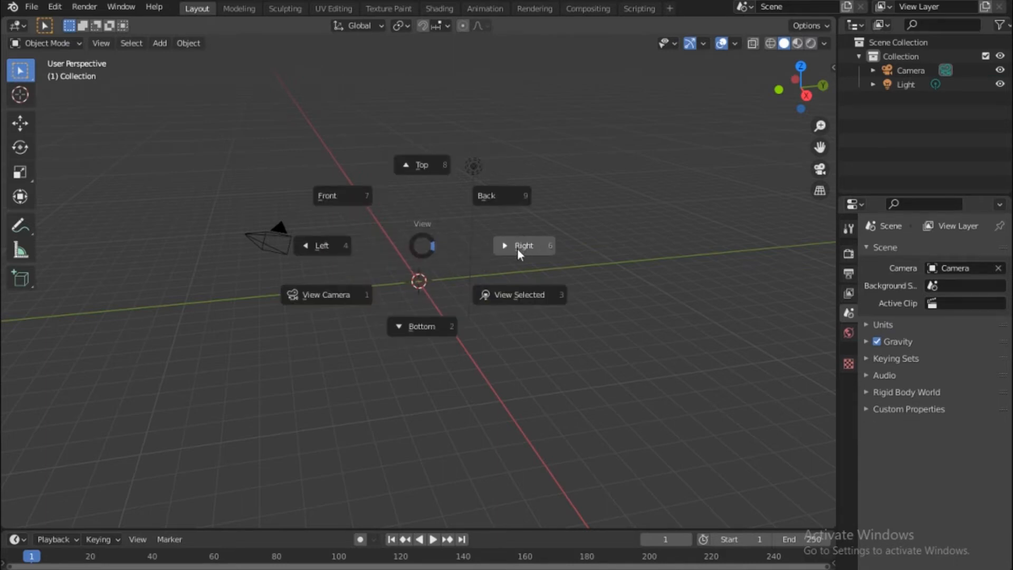
click(517, 246)
key(grave)
click(371, 235)
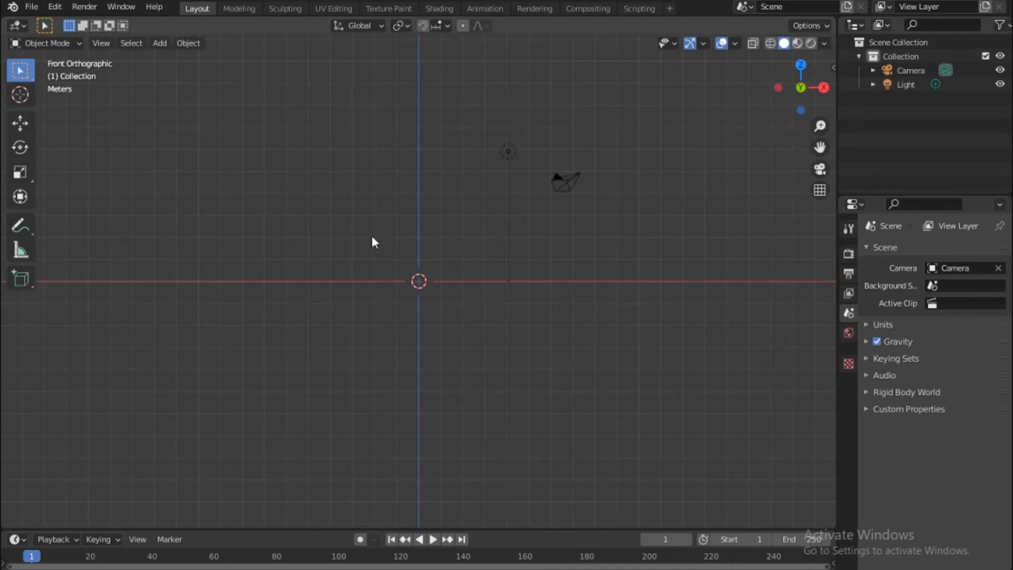
scroll(432, 274, up, 3)
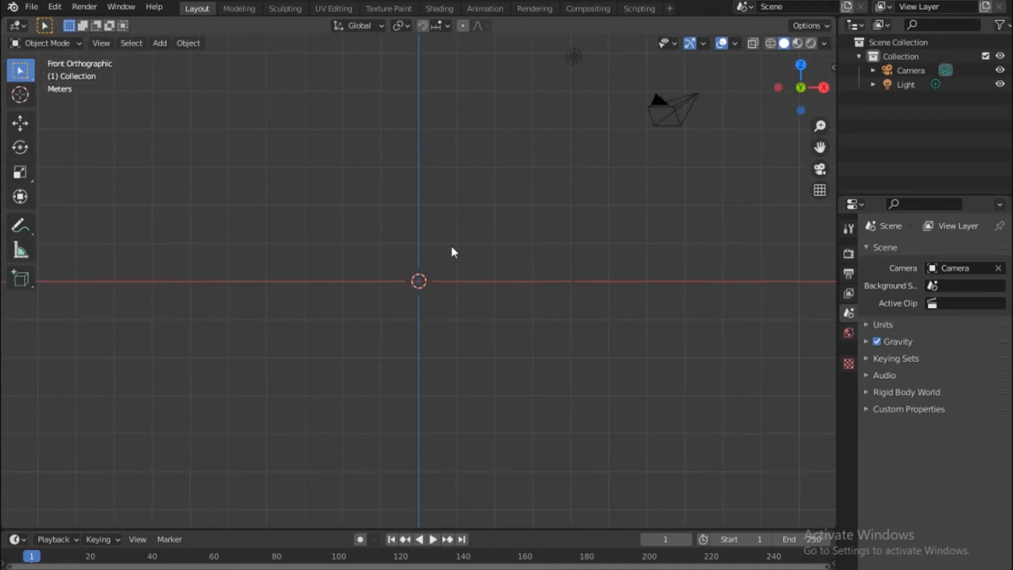
key(shift+a)
mouse_move(452, 247)
click(502, 244)
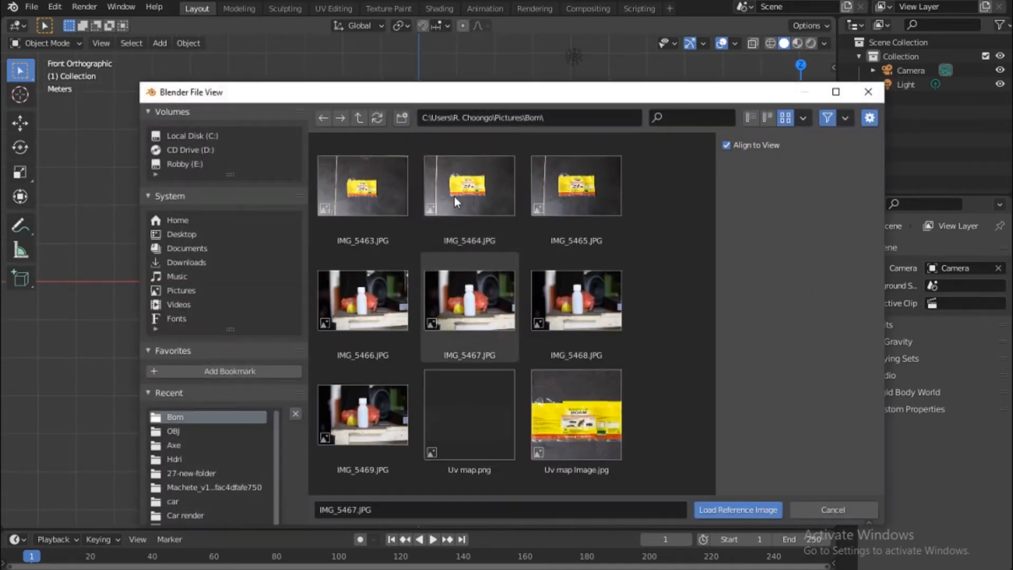
double_click(488, 310)
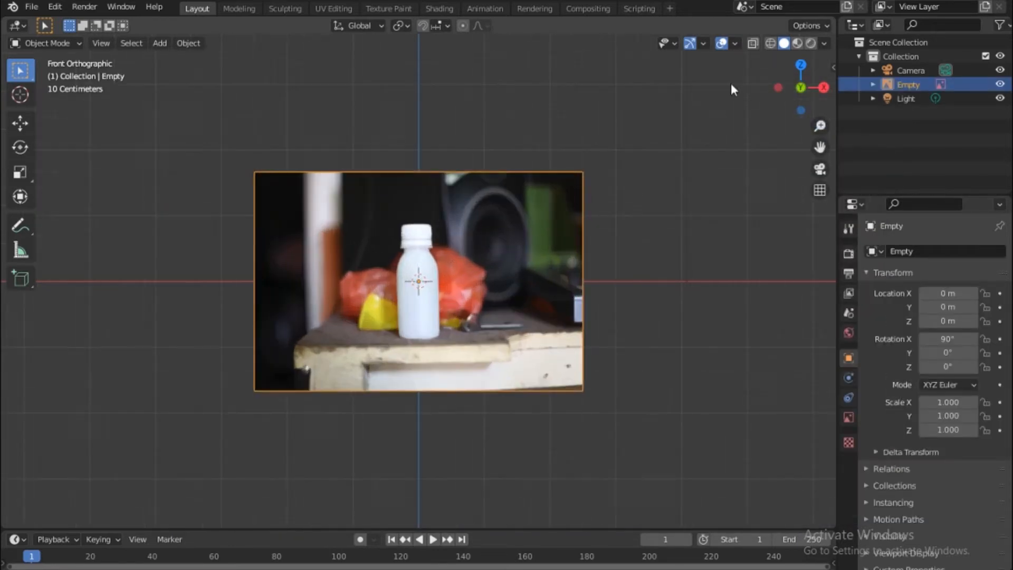
Step: Add a cylinder mesh at the origin in front view over the bottle photo and turn on X-ray display
drag(798, 88, 729, 105)
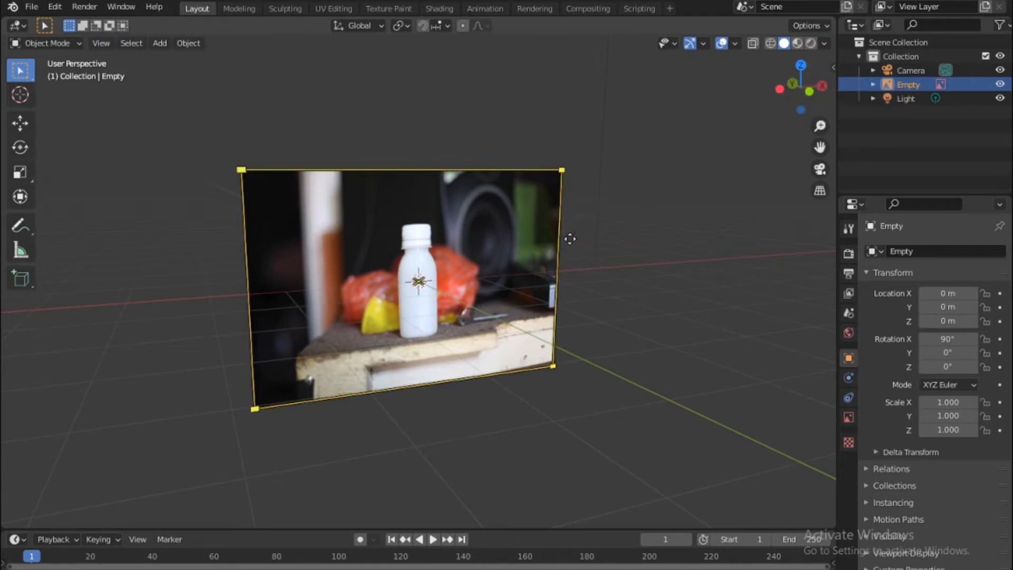
key(grave)
click(467, 170)
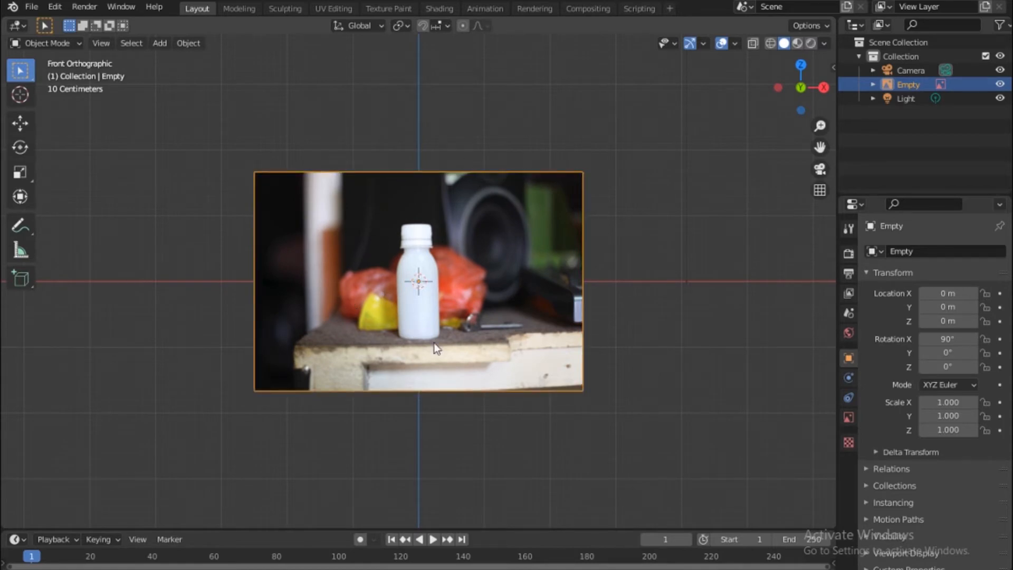
scroll(433, 347, up, 6)
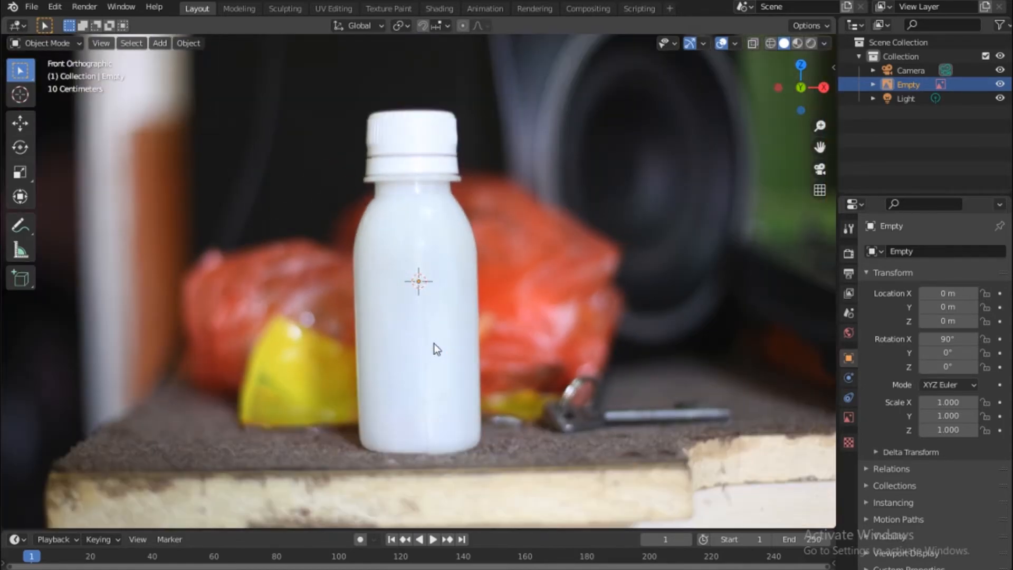
key(shift+a)
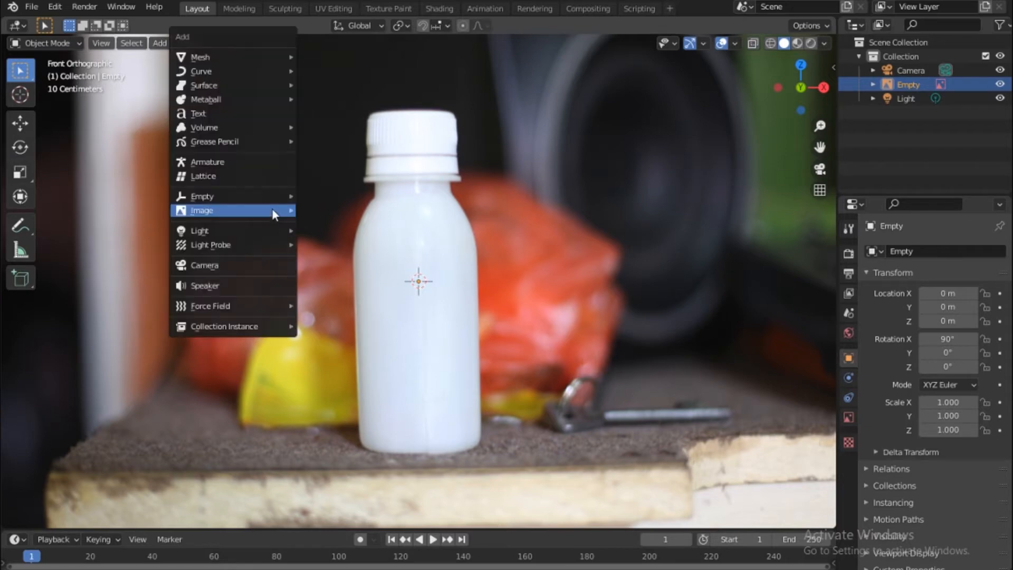
mouse_move(248, 55)
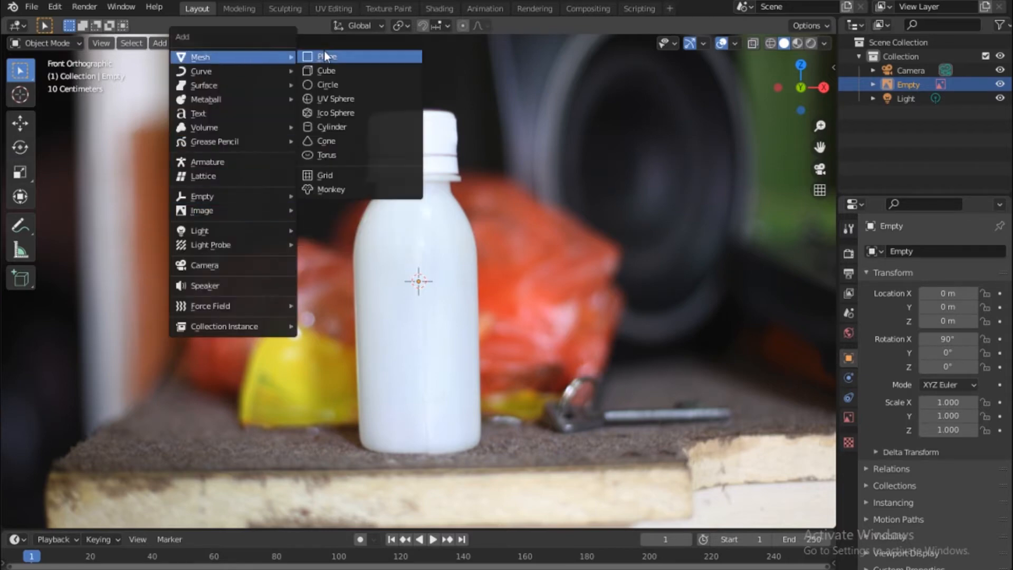
click(330, 129)
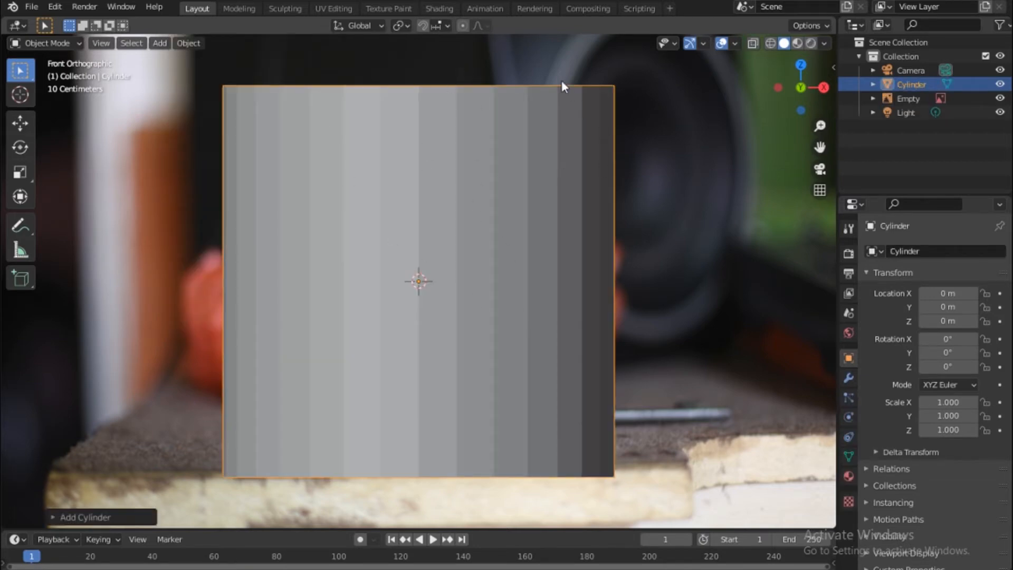
click(753, 43)
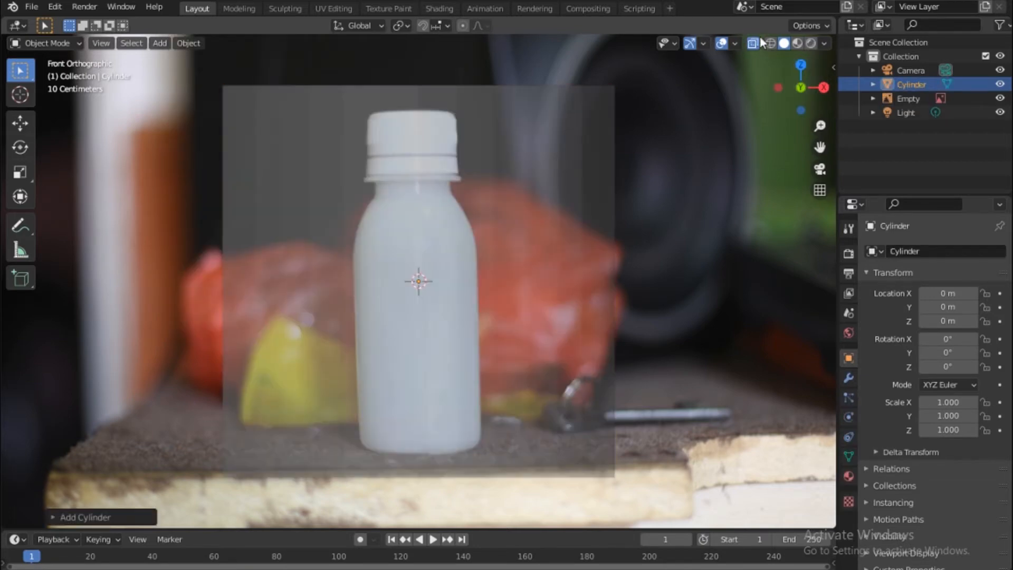
Step: Scale the cylinder's whole mesh down uniformly in Edit Mode to match the width of the bottle's body
click(604, 90)
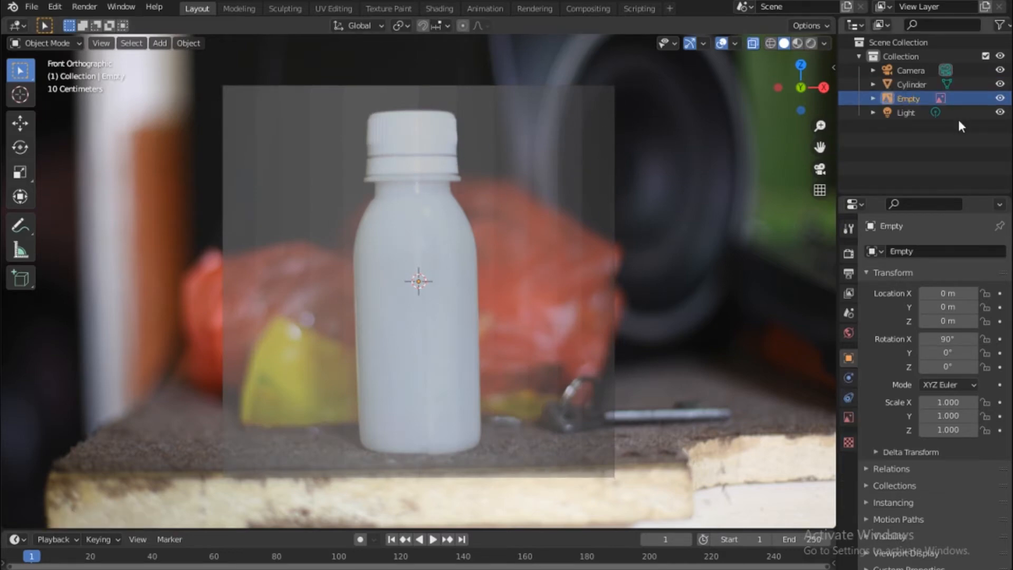
click(908, 85)
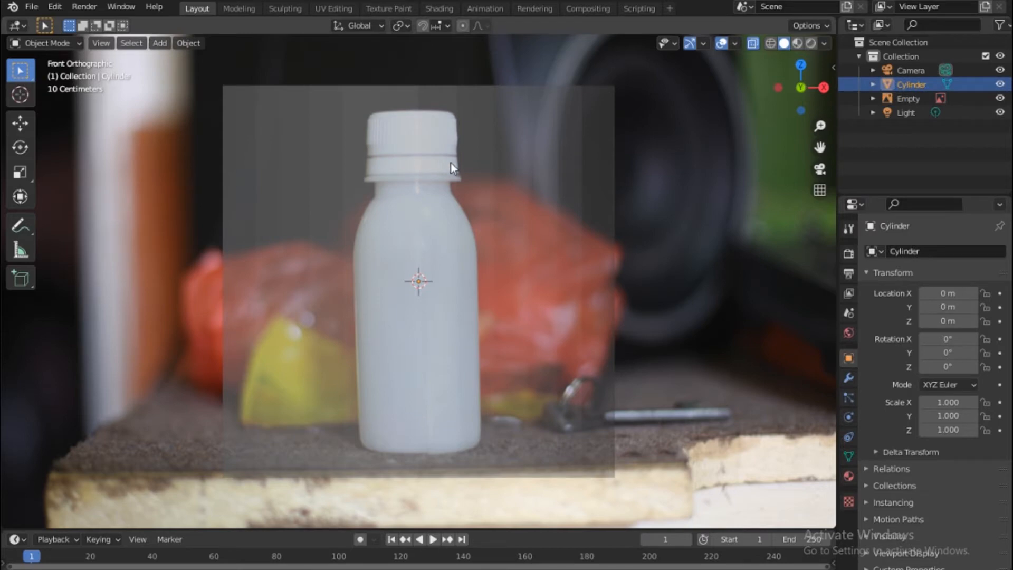
key(Tab)
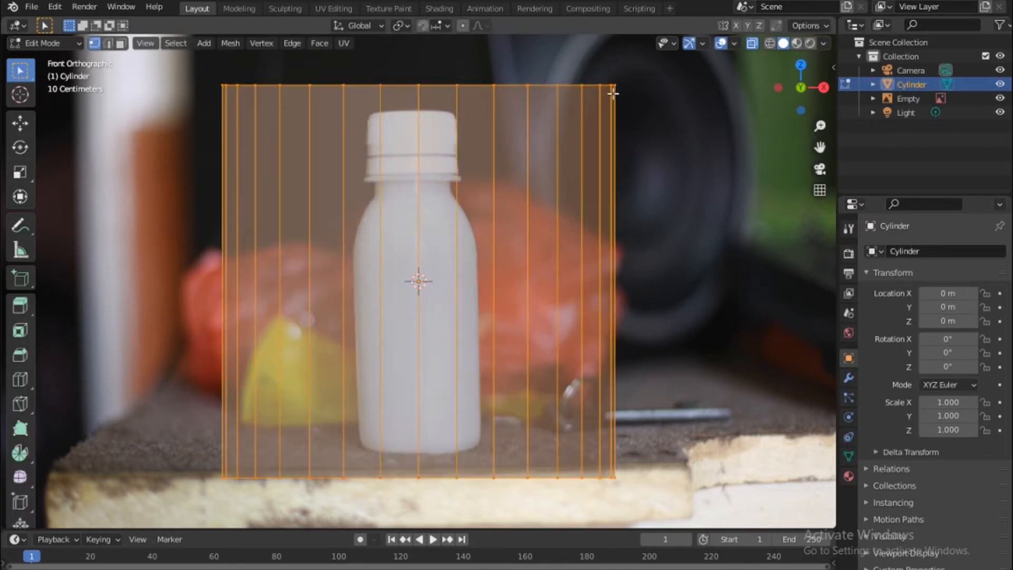
key(s)
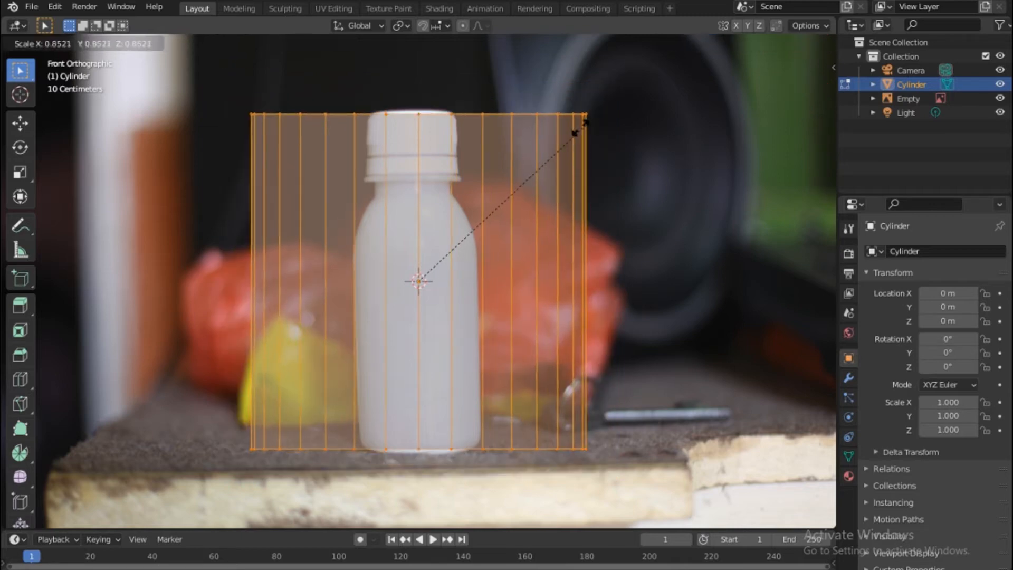
click(486, 226)
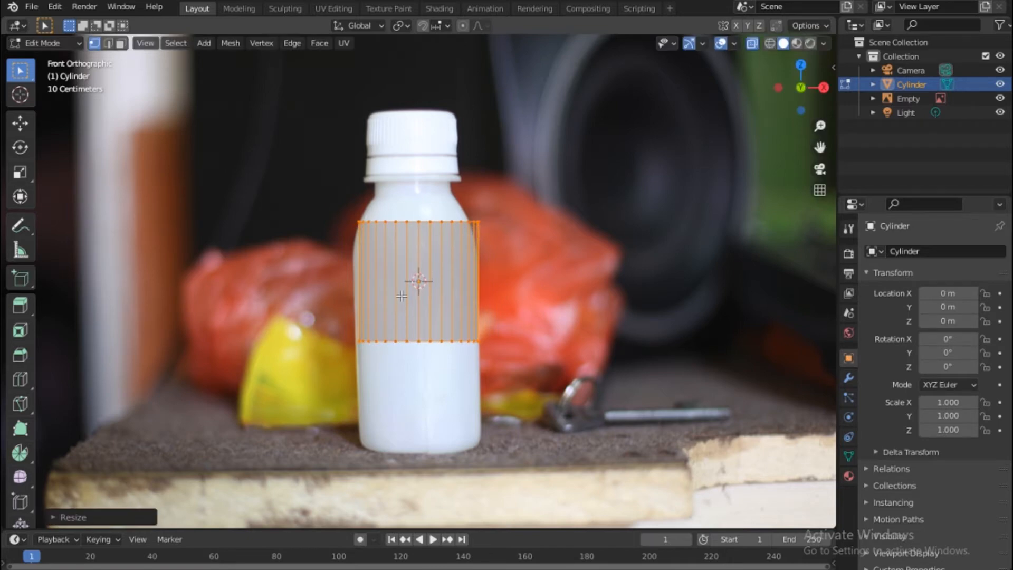
Step: Extrude the cylinder's bottom vertex ring straight down about 0.27 m along the bottle's body
scroll(409, 301, up, 3)
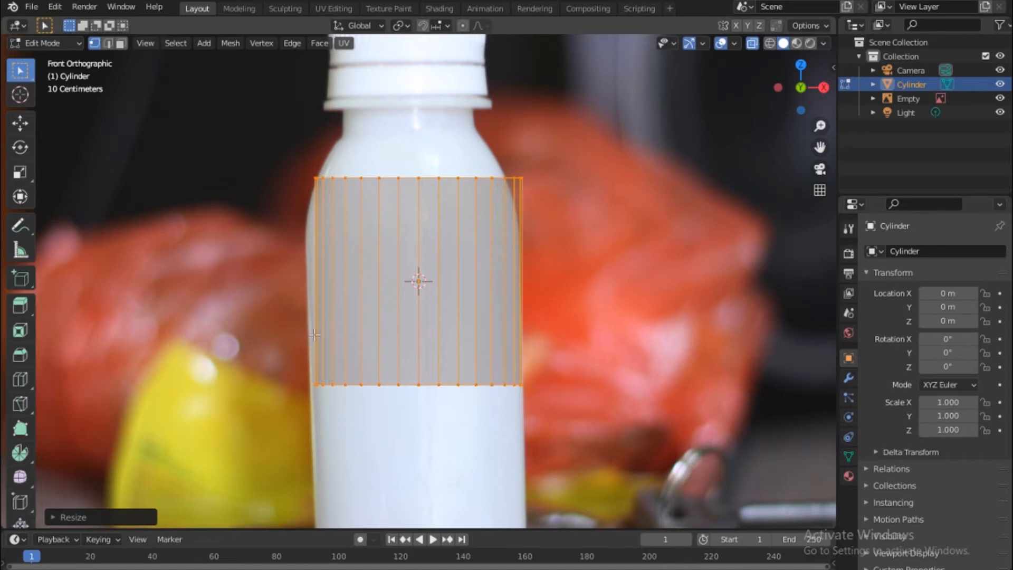
drag(266, 344, 599, 427)
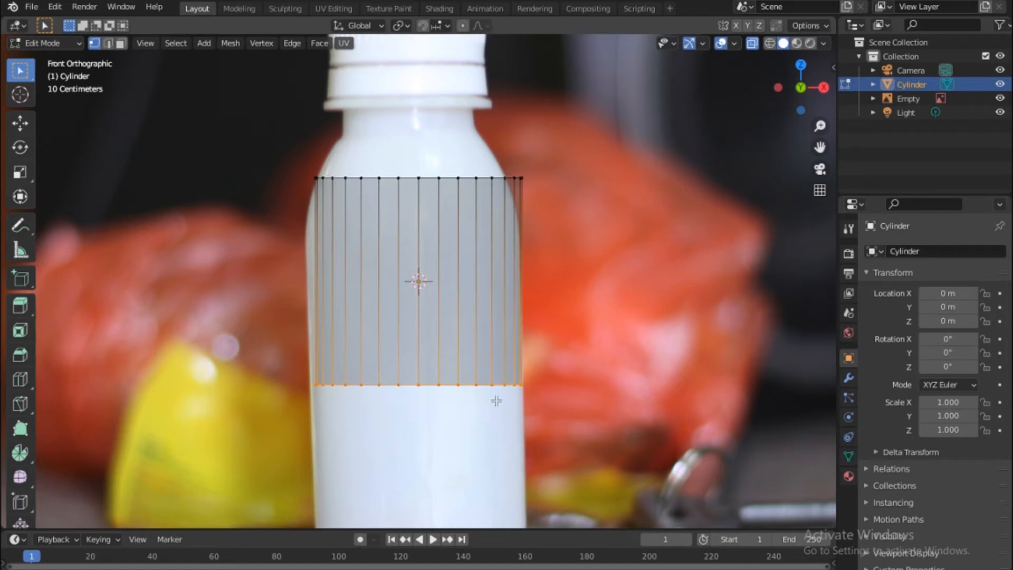
shift+middle_drag(480, 399, 481, 238)
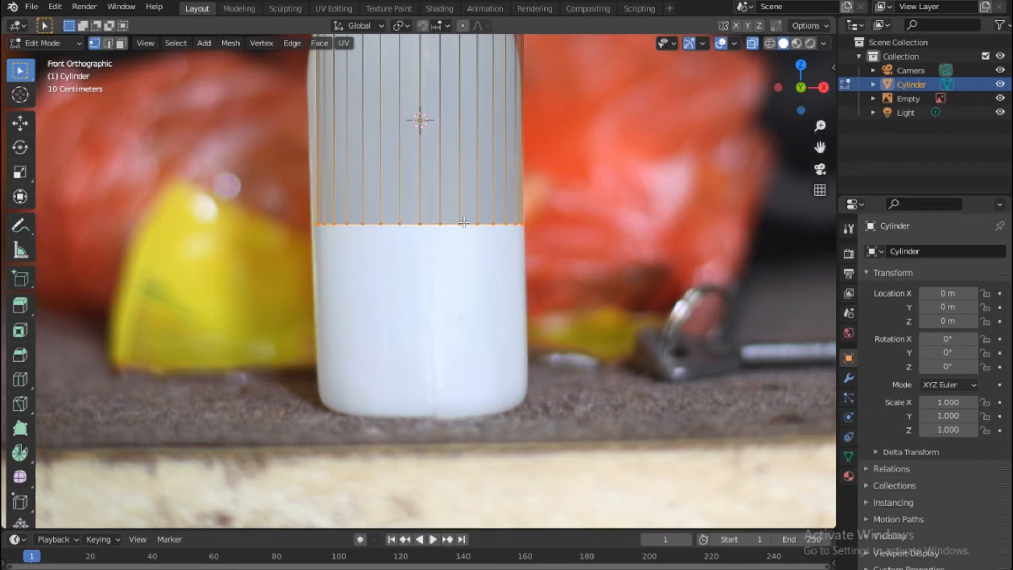
key(e)
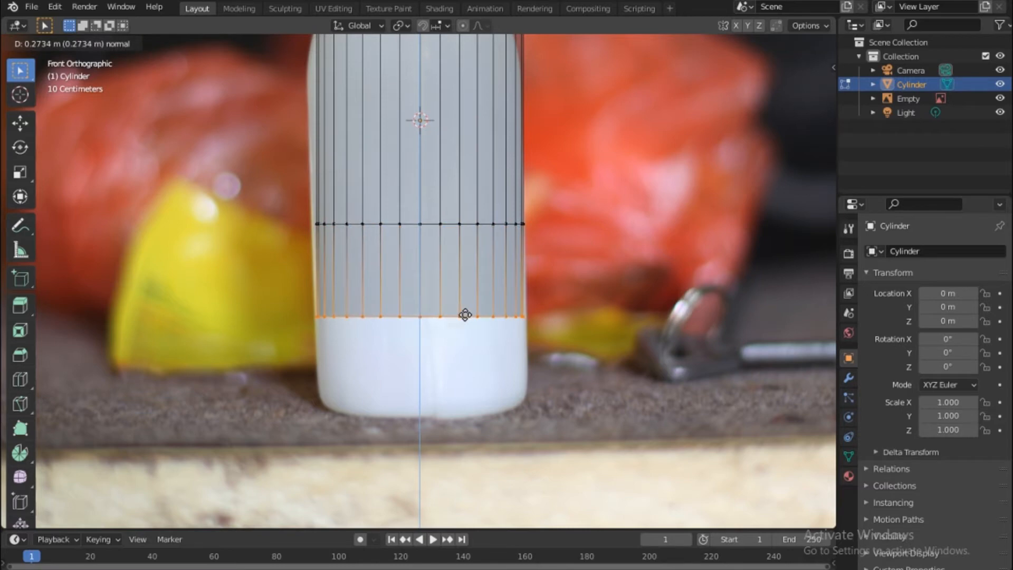
click(465, 317)
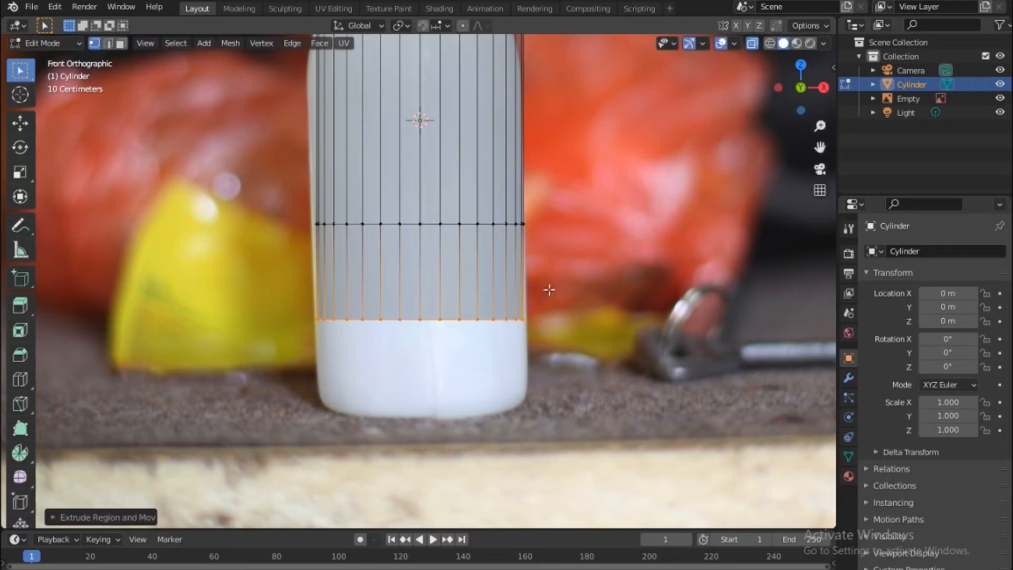
Step: Move the cylinder's top vertex ring down along Z to just above the middle ring, and raise the bottom ring closer below it
click(315, 223)
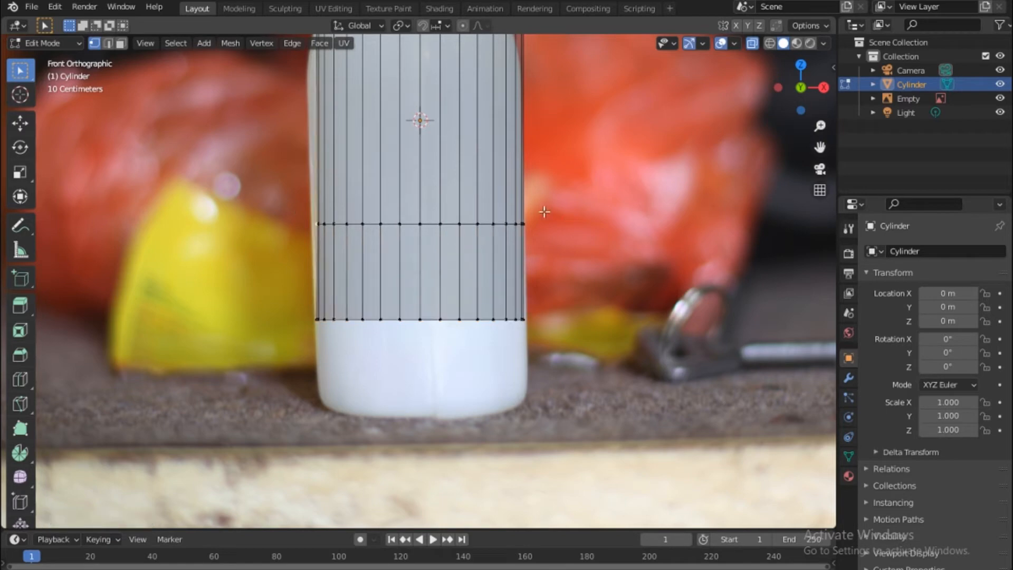
shift+middle_drag(525, 192, 533, 260)
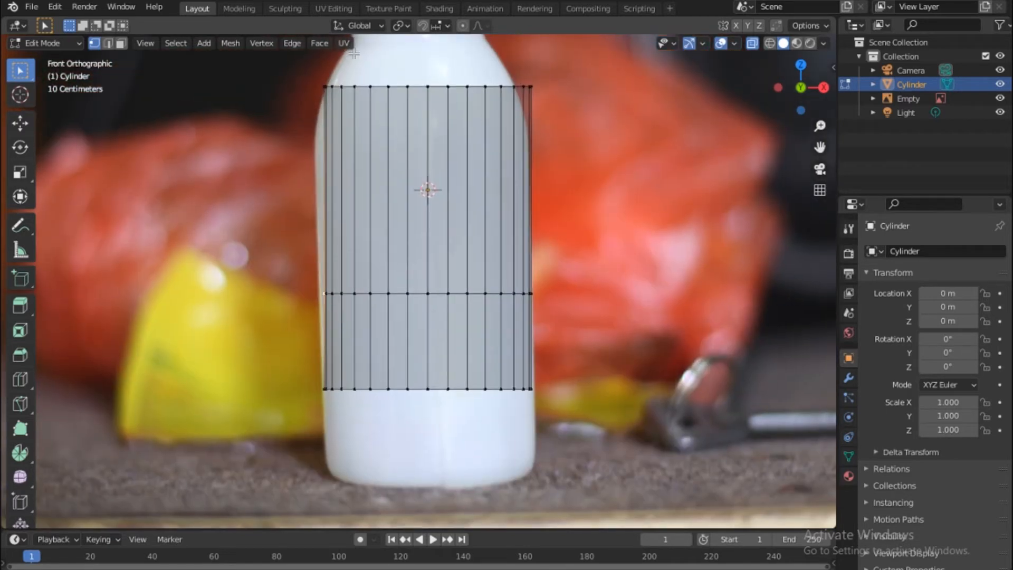
drag(314, 73, 563, 113)
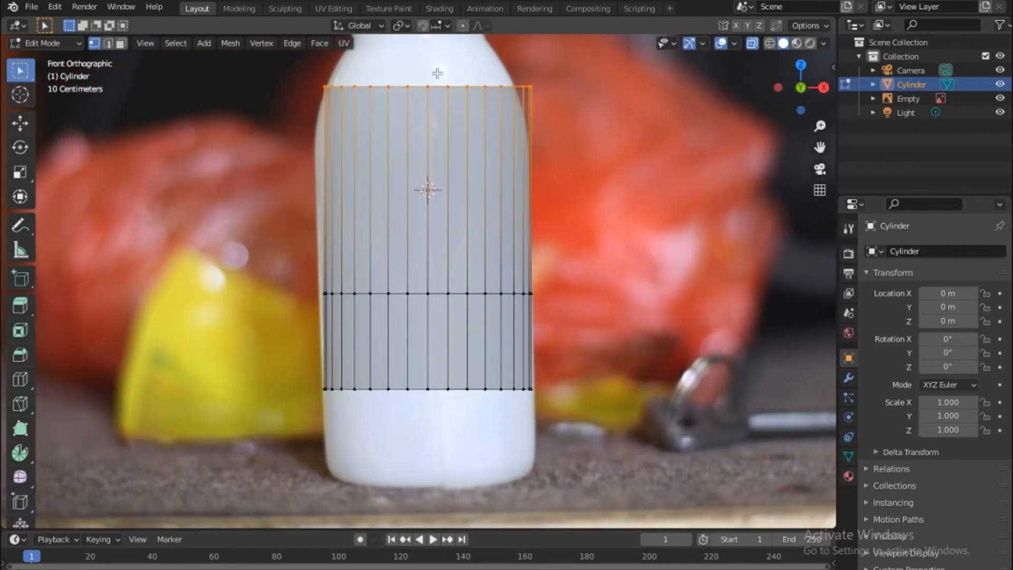
click(19, 123)
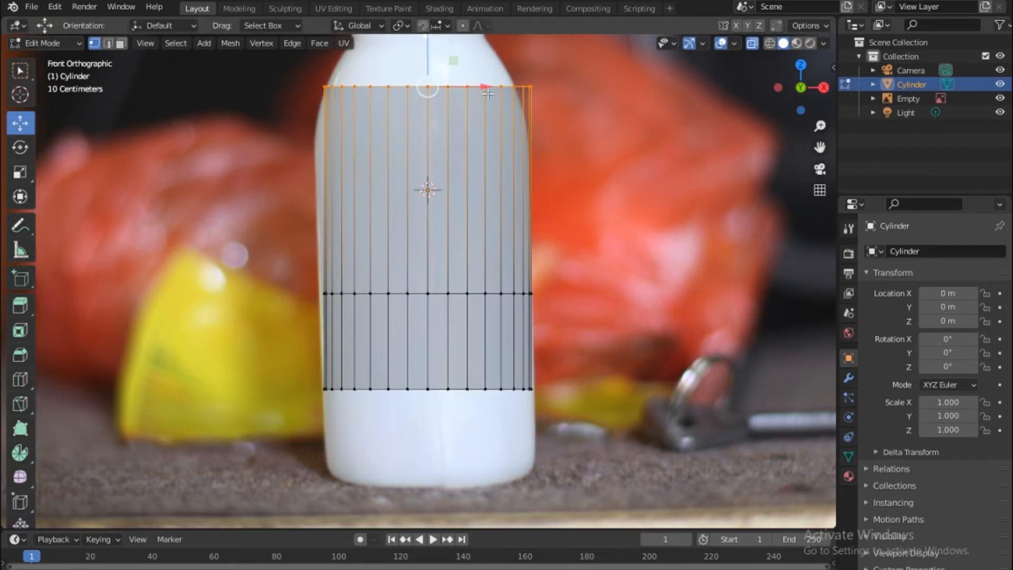
drag(422, 48, 408, 212)
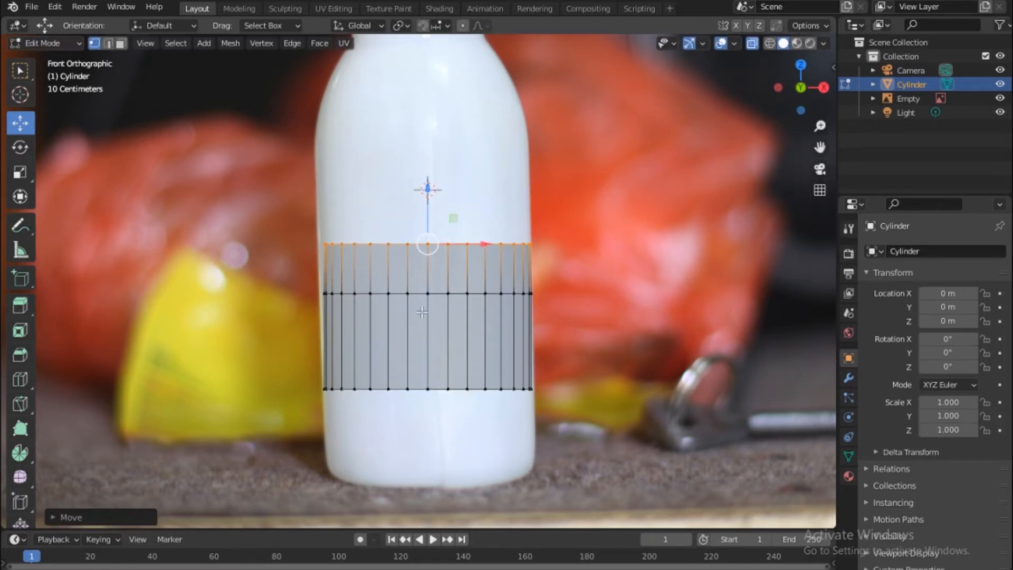
drag(265, 341, 659, 446)
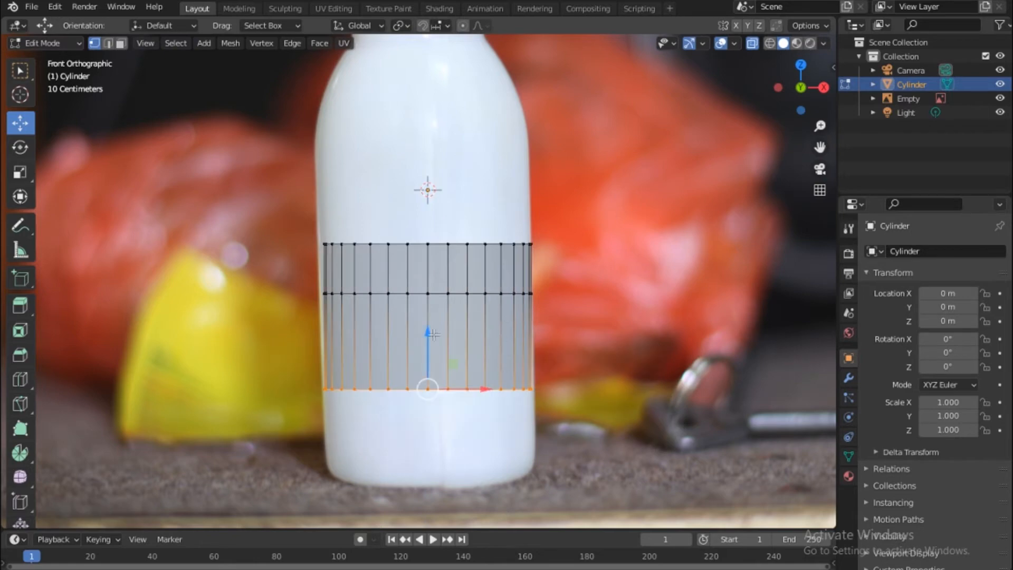
drag(430, 331, 429, 289)
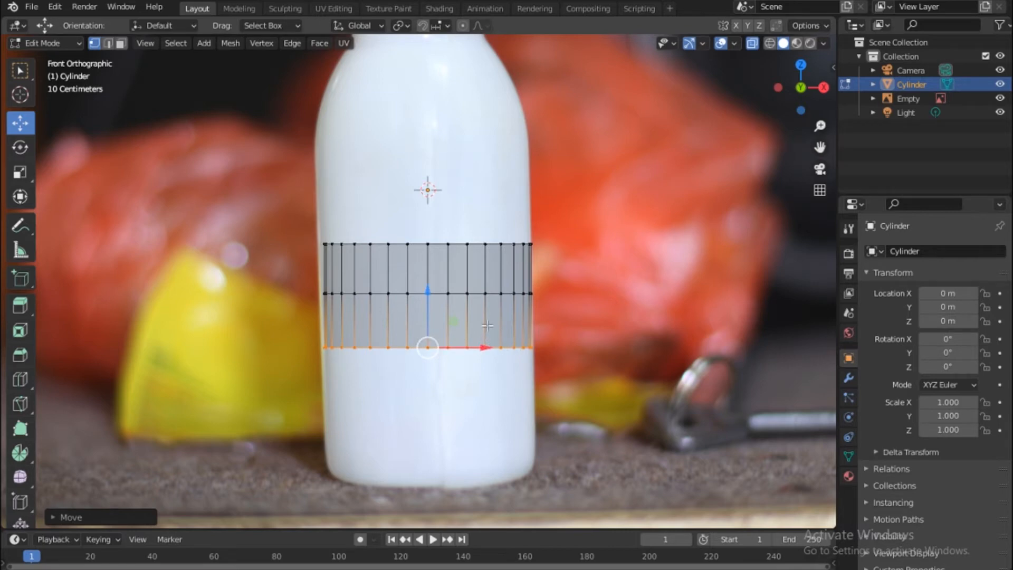
Step: Move the cylinder's bottom vertex ring down along Z near the bottle's base and extrude it down about 0.12 m
drag(428, 291, 426, 377)
key(g)
click(508, 406)
key(e)
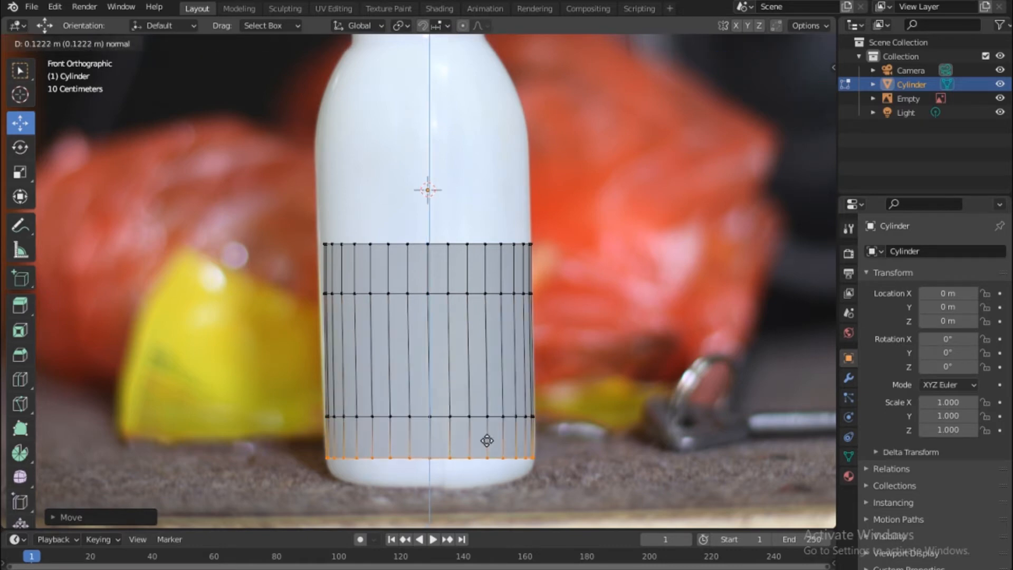
click(484, 439)
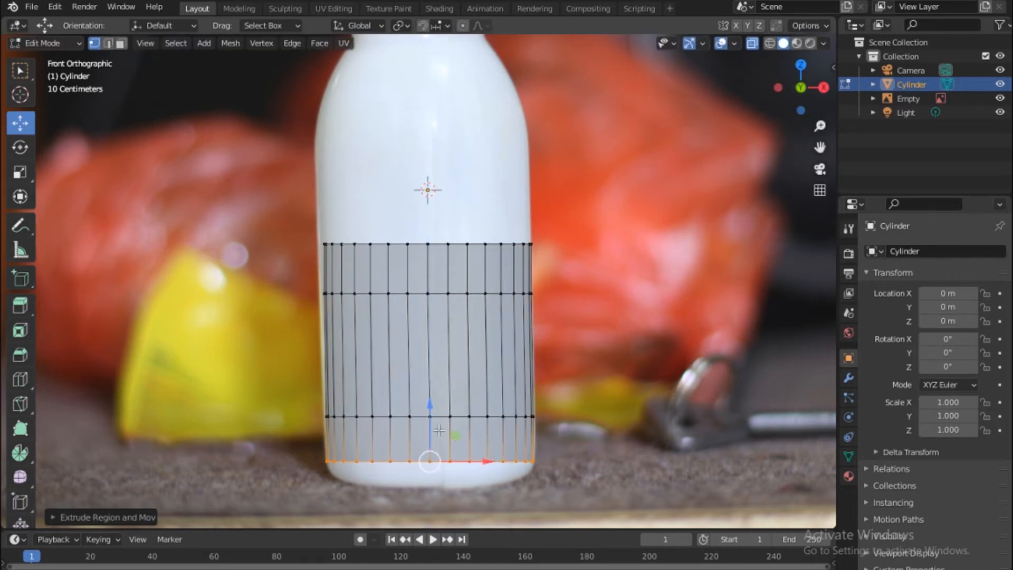
Step: Extrude the bottom ring down about 0.03 m and scale the new ring in to follow the bottle's rounded base corner
key(e)
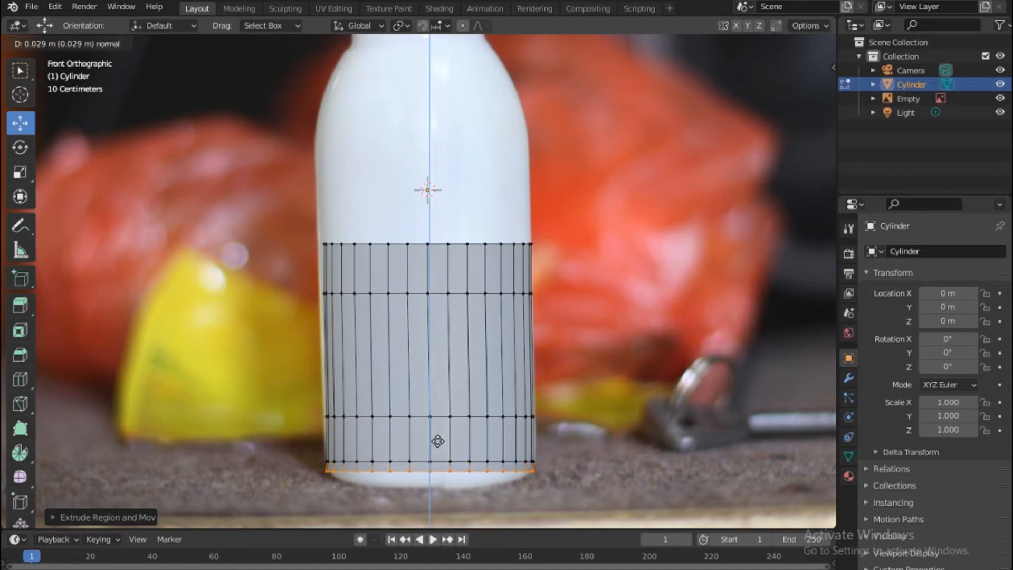
click(438, 441)
scroll(481, 461, up, 3)
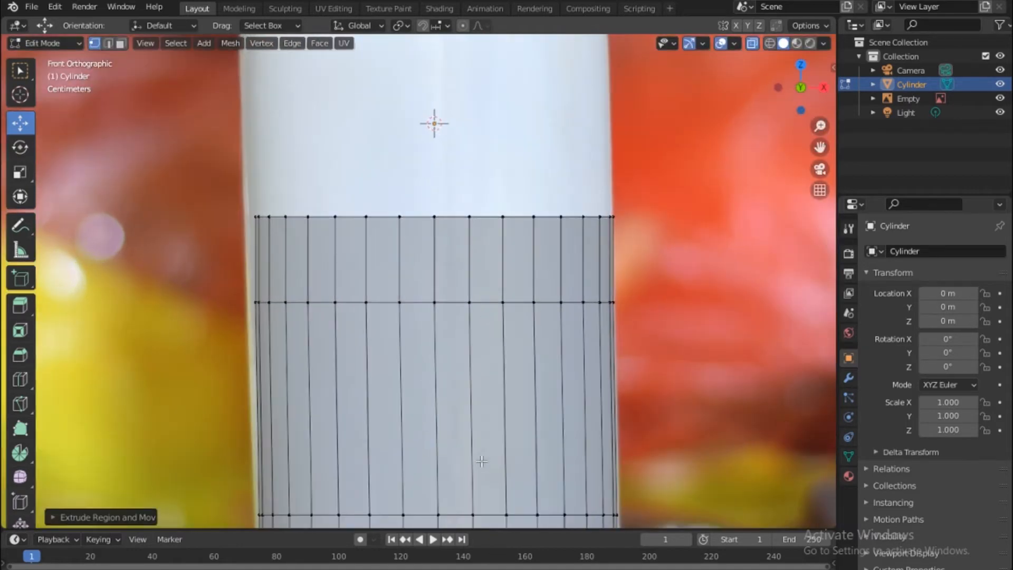
shift+middle_drag(545, 437, 452, 402)
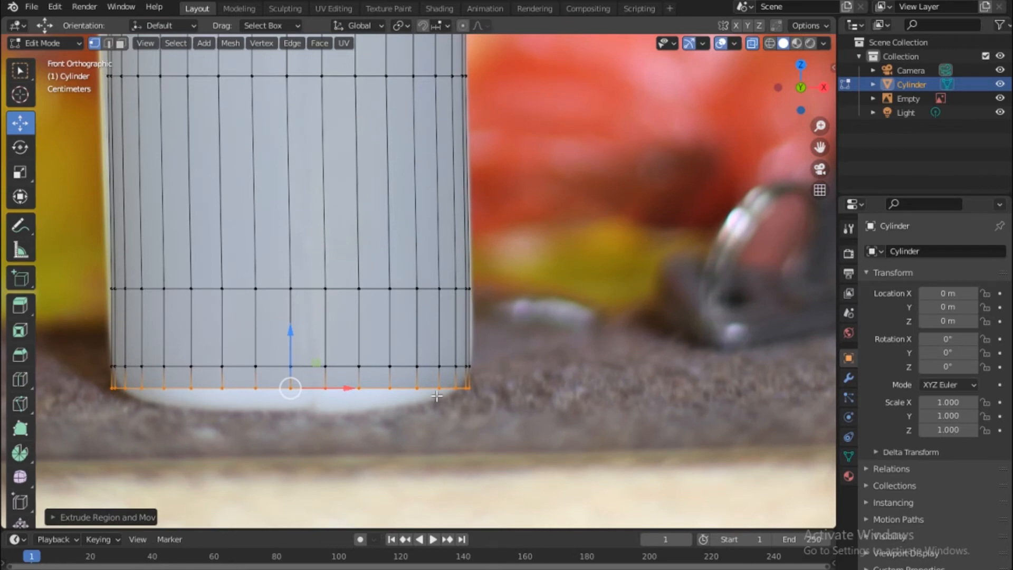
key(s)
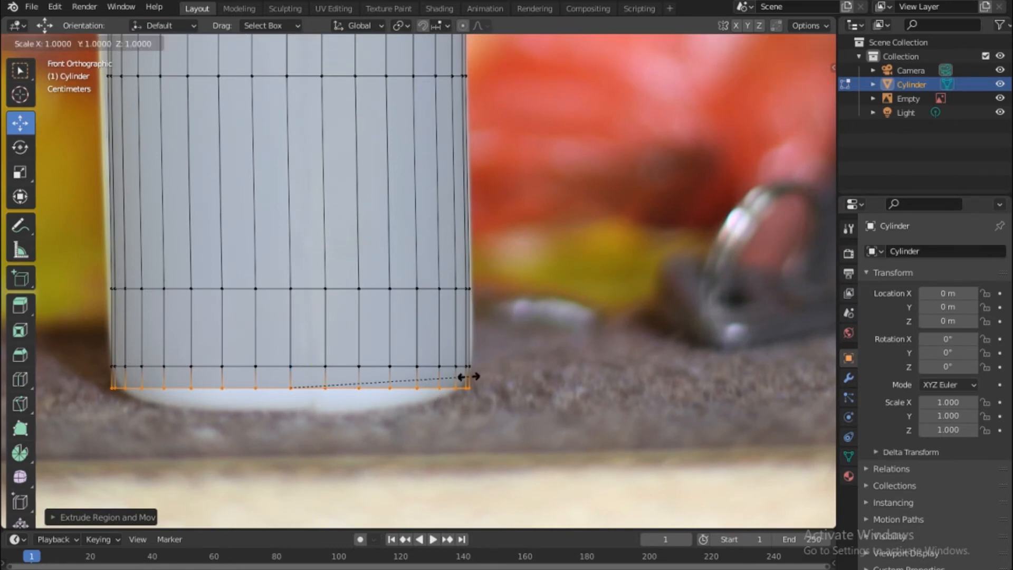
click(453, 381)
key(s)
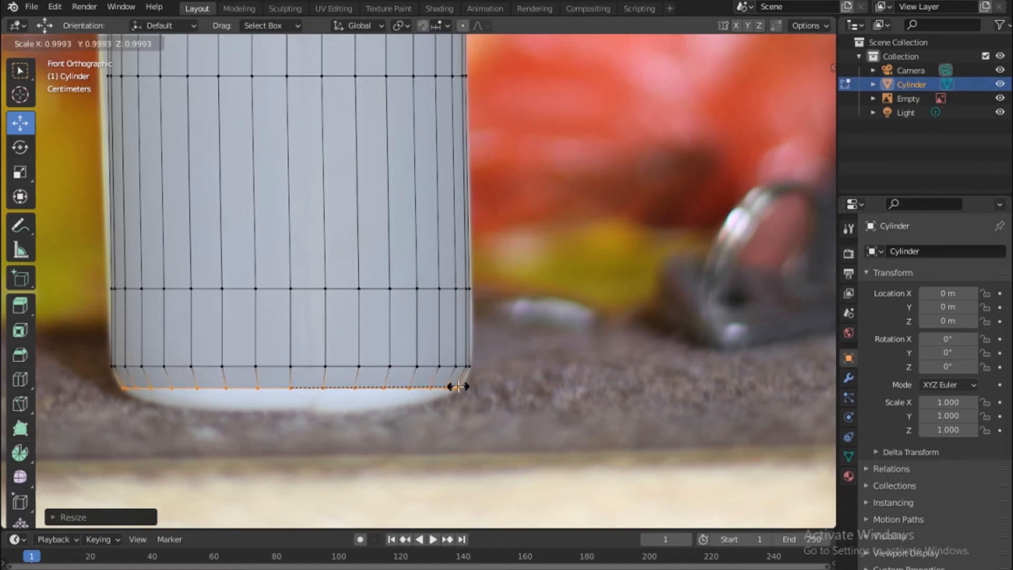
click(457, 387)
Step: Extrude the bottom ring down about 0.01 m and scale it inward to match the bottle's underside curve
key(e)
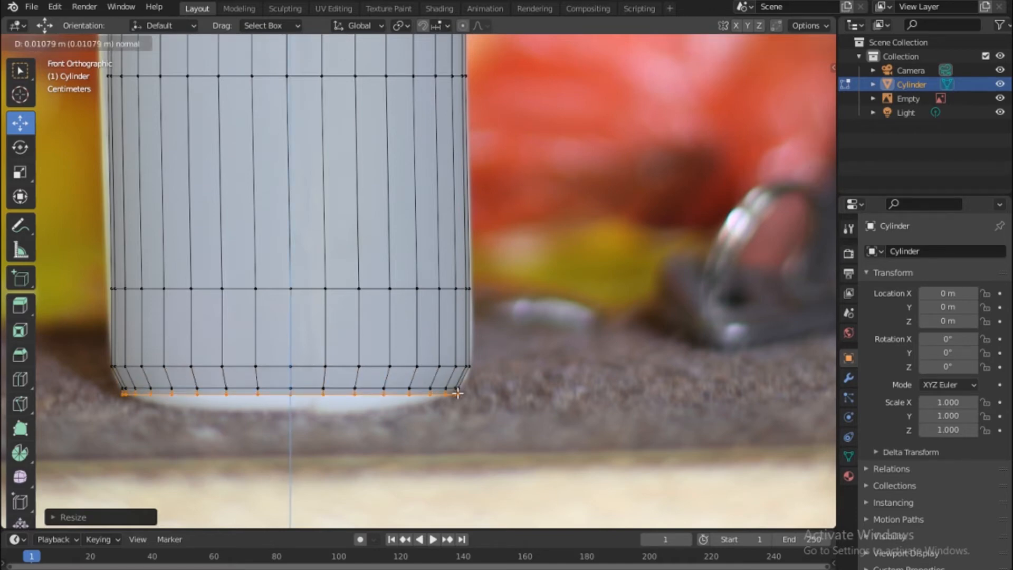
click(457, 393)
key(s)
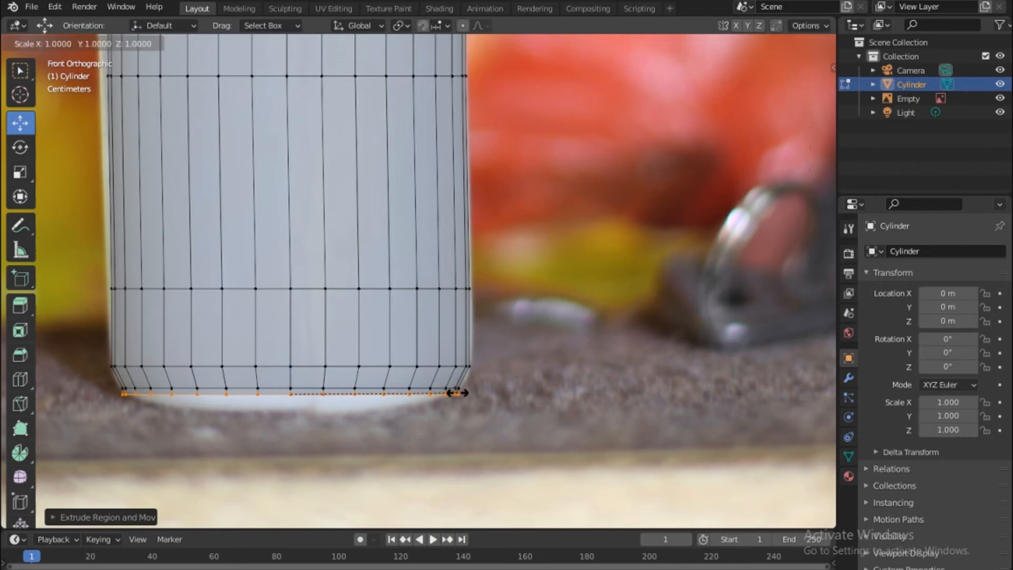
click(424, 403)
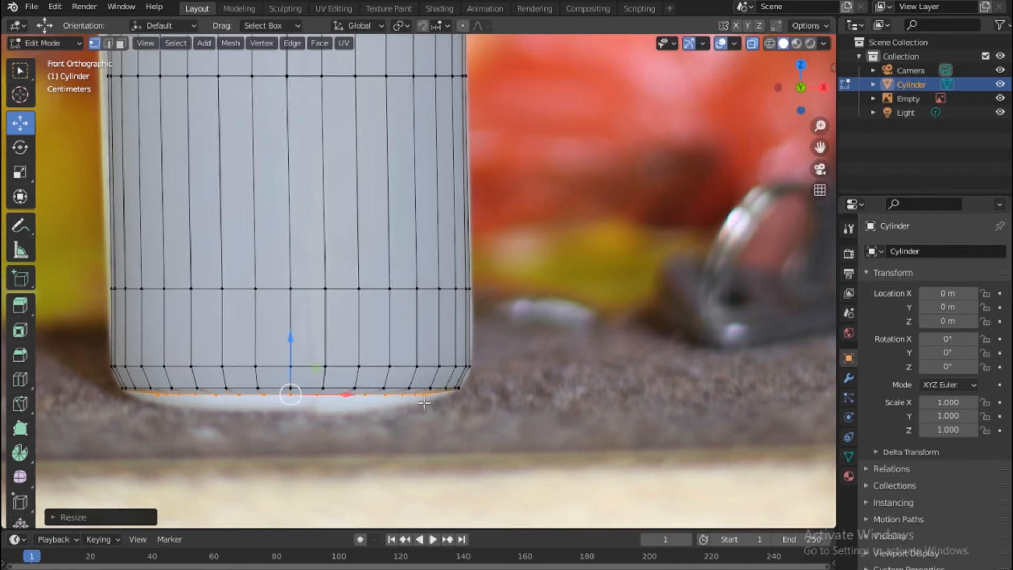
key(s)
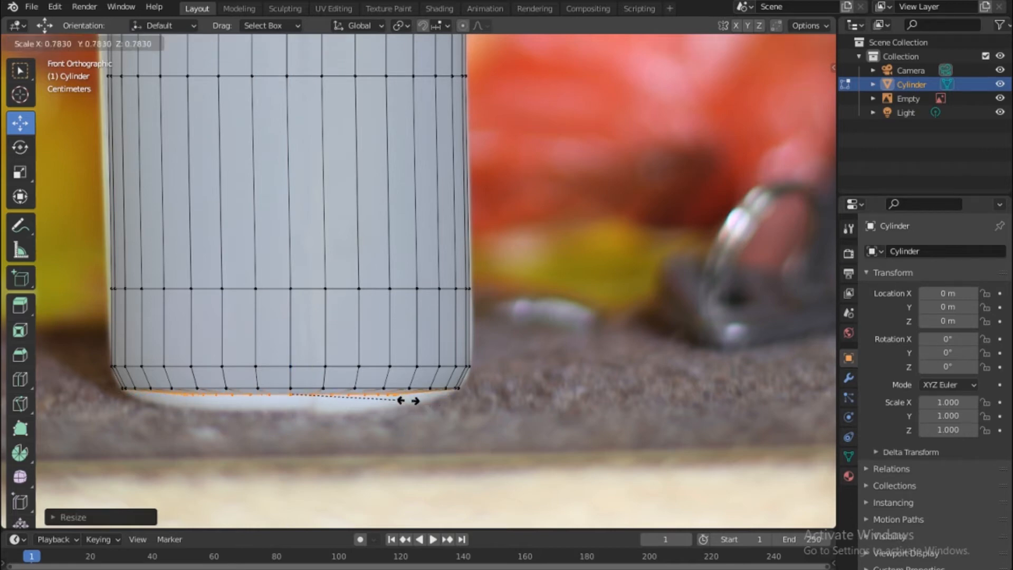
click(428, 404)
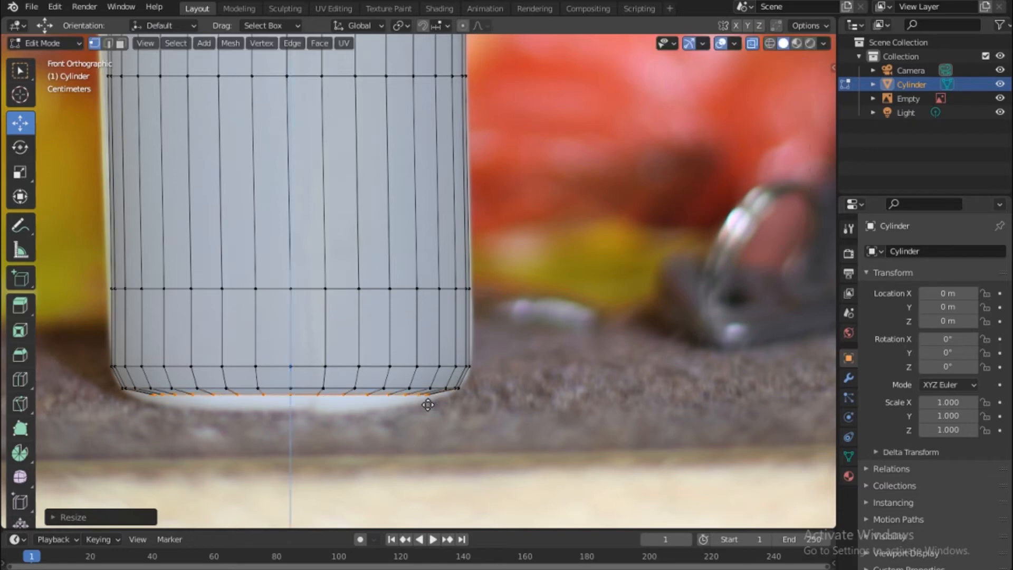
Step: Extrude the bottom ring up into the base, shrink it, and extrude it up about 0.017 m to recess the underside
key(e)
click(390, 398)
key(s)
click(334, 380)
key(e)
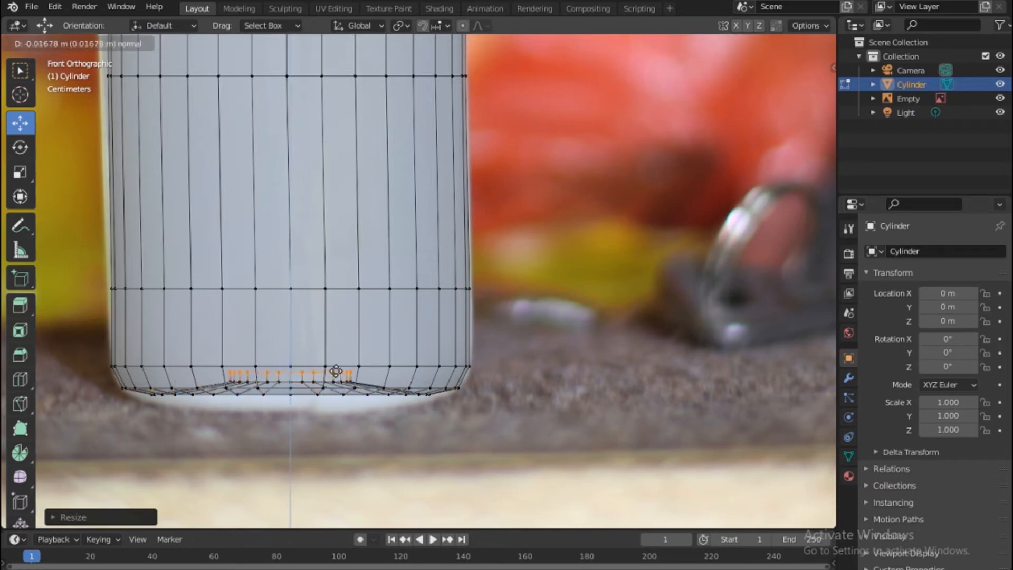
click(335, 371)
Step: Select the cylinder's top vertex ring and extrude it straight up to the start of the bottle's shoulder
shift+middle_drag(323, 86, 325, 424)
drag(80, 304, 554, 385)
drag(280, 280, 287, 111)
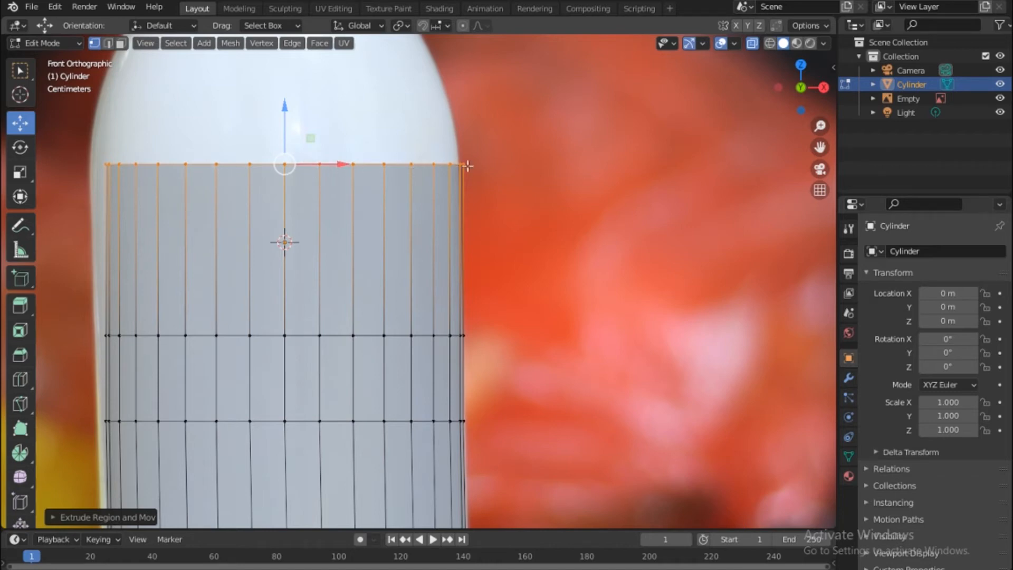
Step: Try to scale the top vertex ring in by a factor of about 0.99, and undo the scaling
key(s)
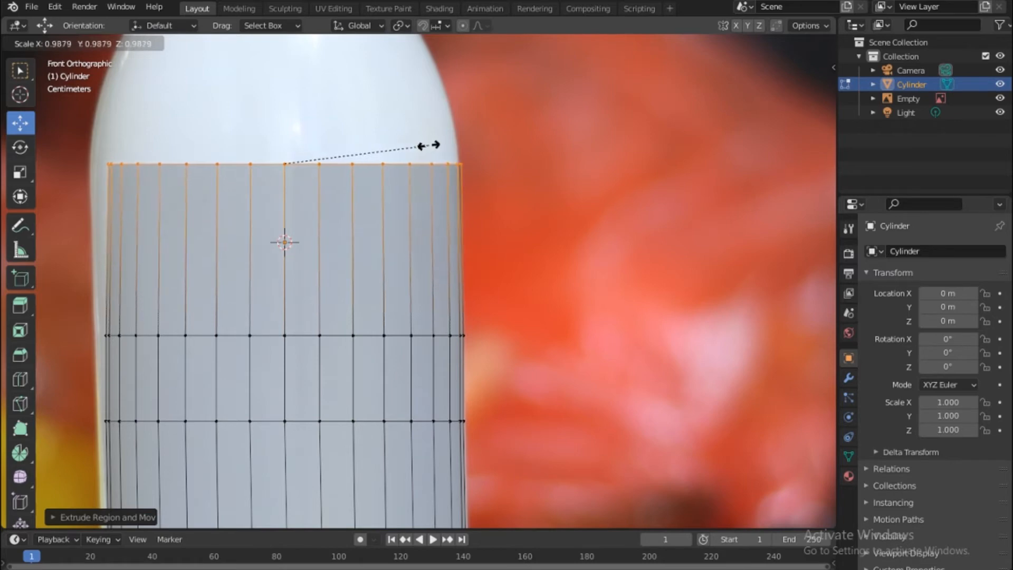
click(428, 146)
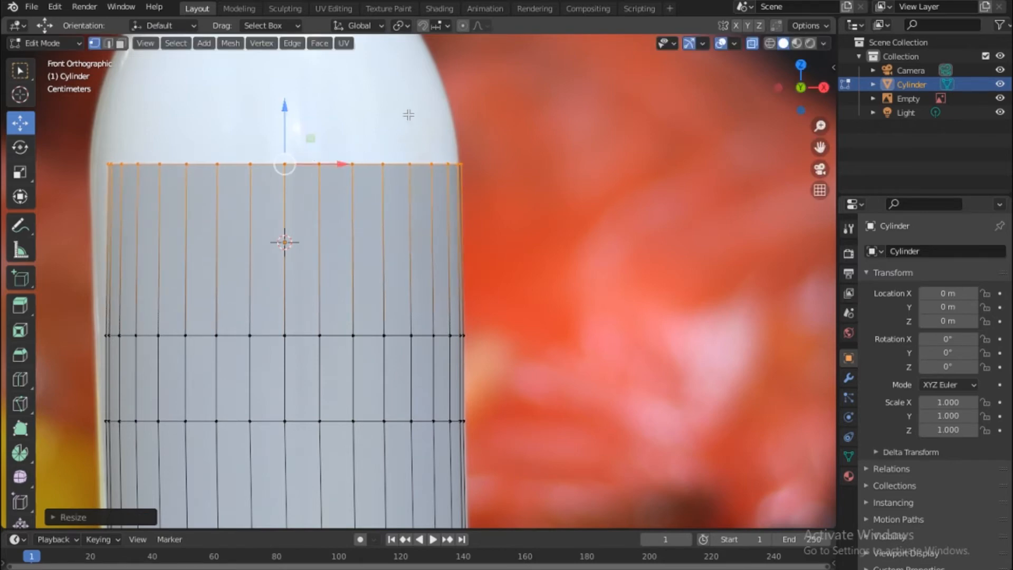
shift+middle_drag(419, 145, 453, 265)
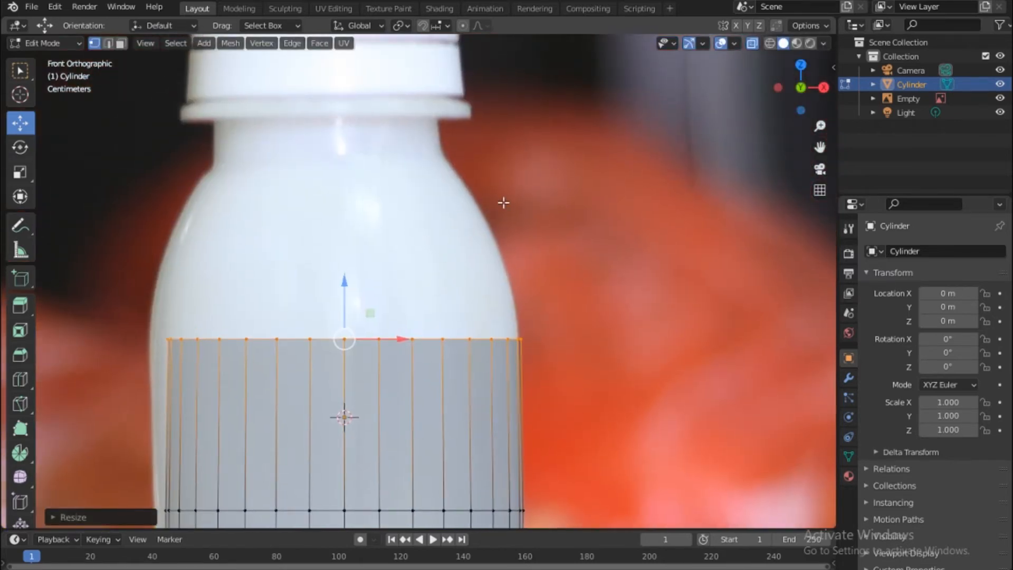
scroll(503, 202, down, 5)
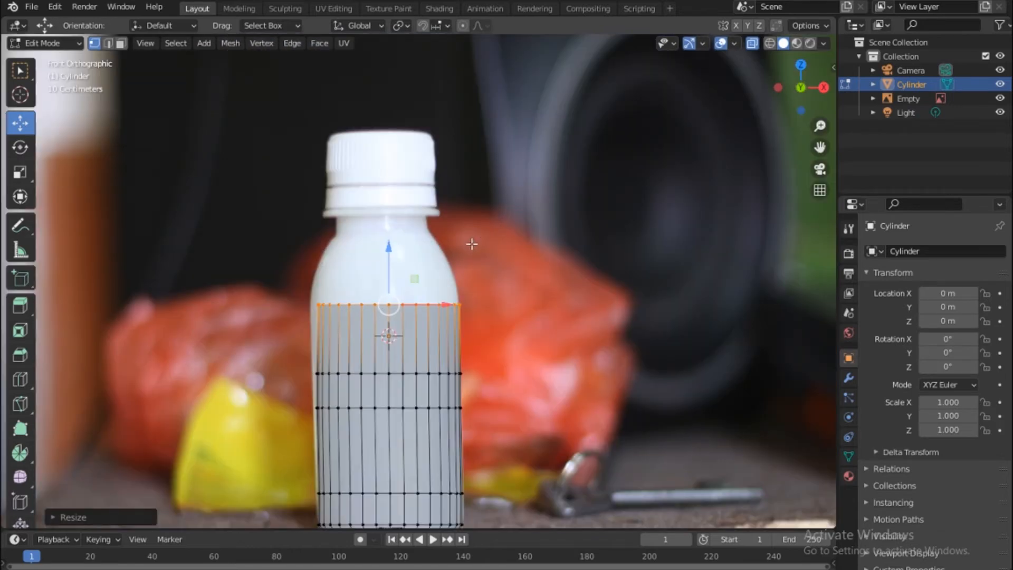
key(ctrl+z)
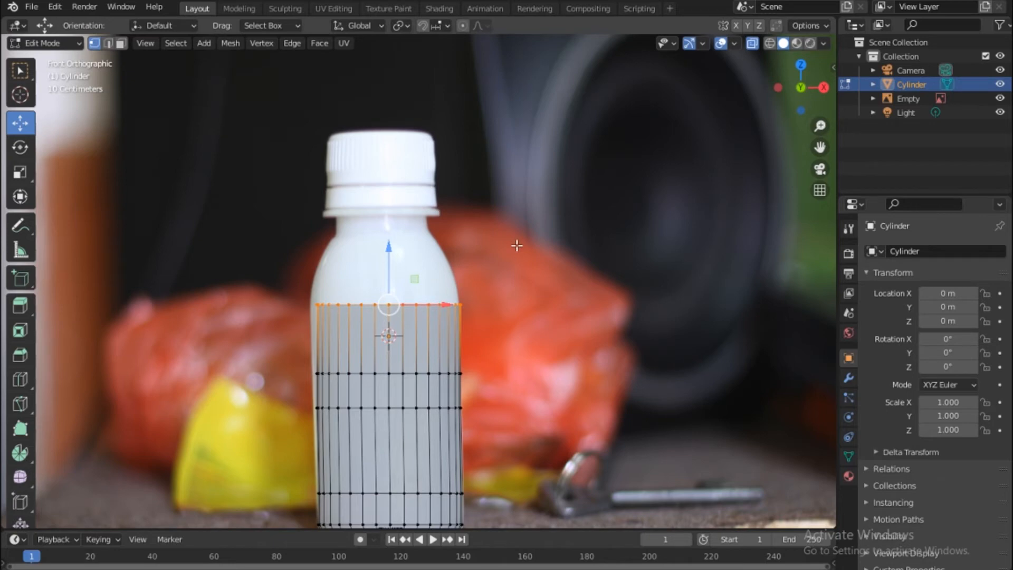
Step: Leave Edit Mode, select the reference image and rotate it about the Y axis to about 1.87° to straighten the bottle
scroll(461, 241, down, 1)
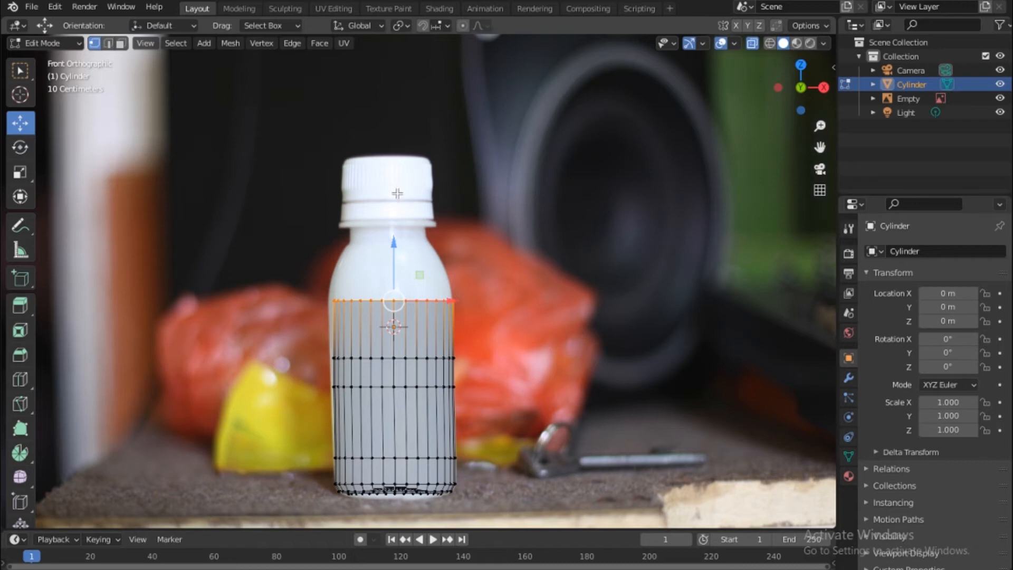
scroll(423, 251, up, 2)
scroll(423, 252, down, 3)
scroll(423, 252, down, 3)
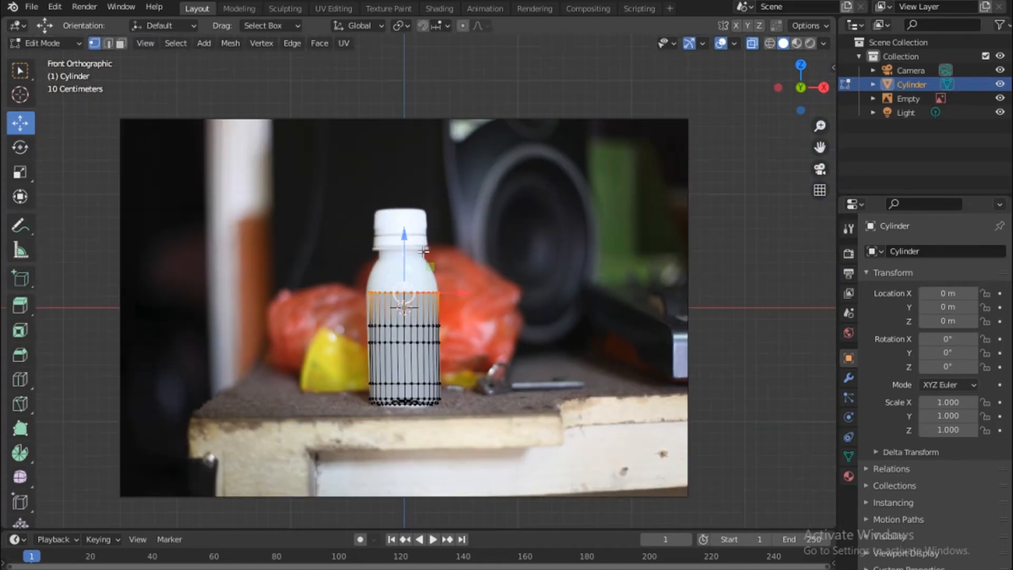
click(438, 186)
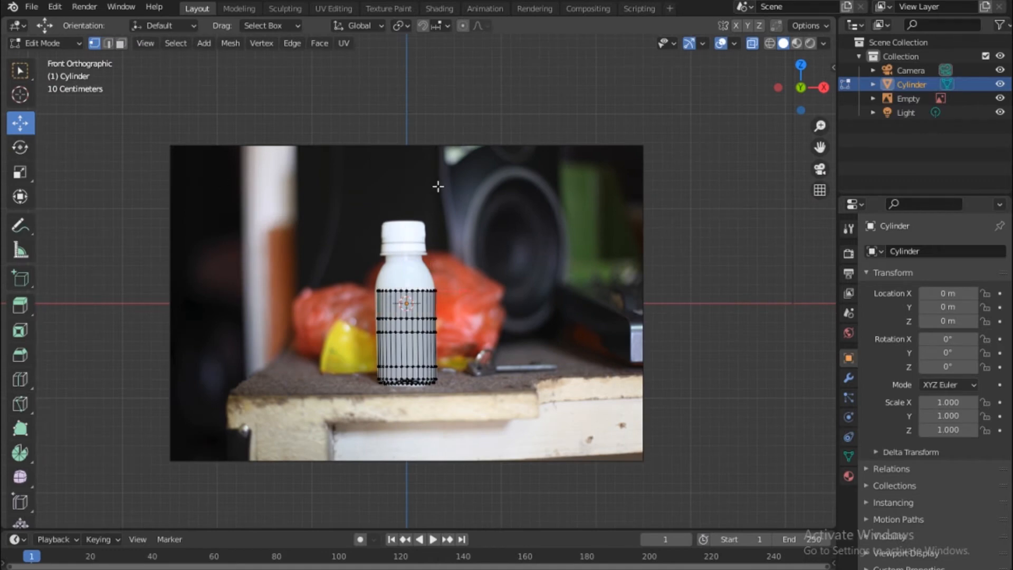
key(Tab)
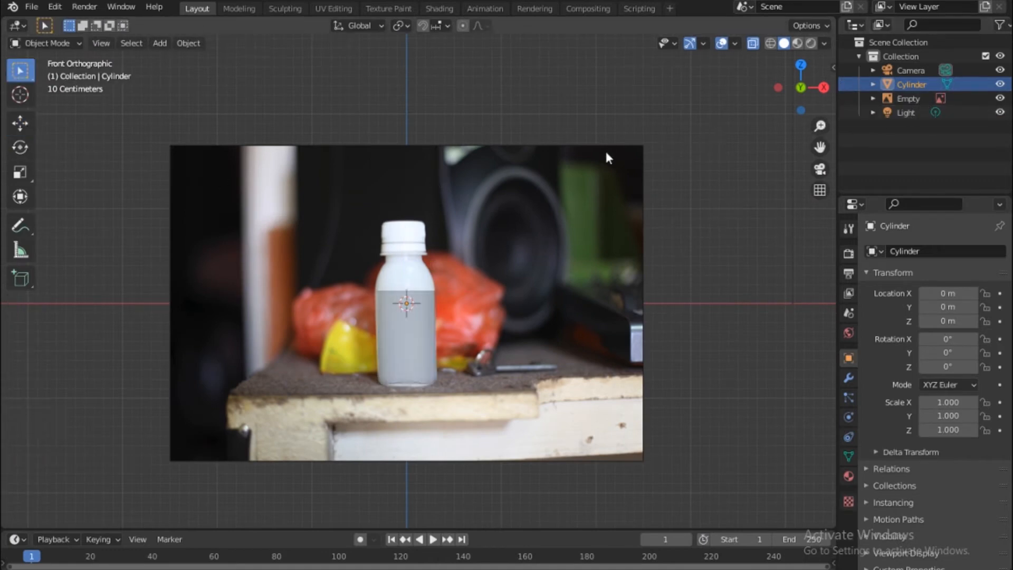
click(905, 98)
click(20, 147)
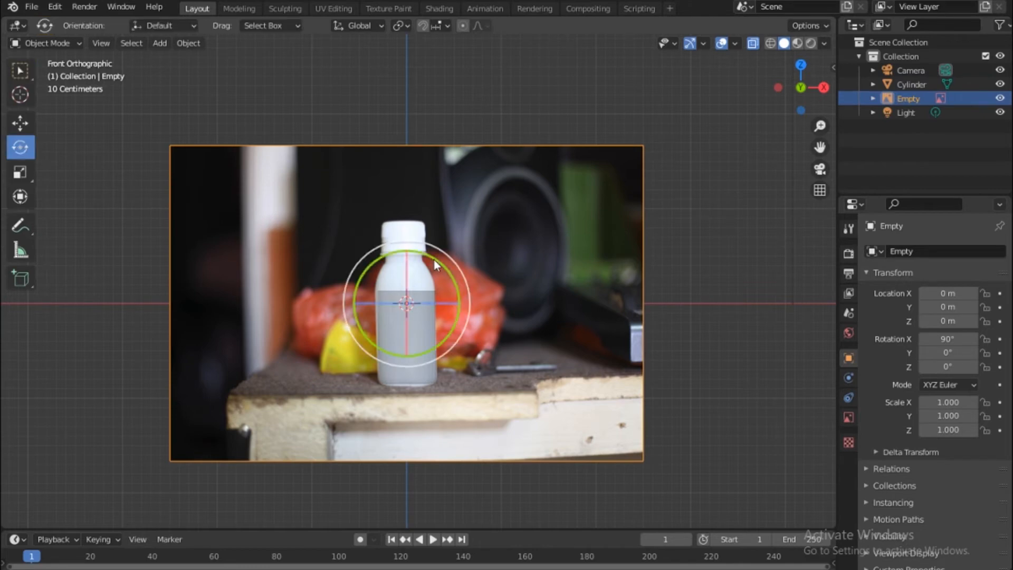
drag(435, 260, 437, 261)
Step: Fine-tune the reference image's Y rotation to about 1.26° and shift it along X to about 0.0025 m
scroll(430, 312, up, 6)
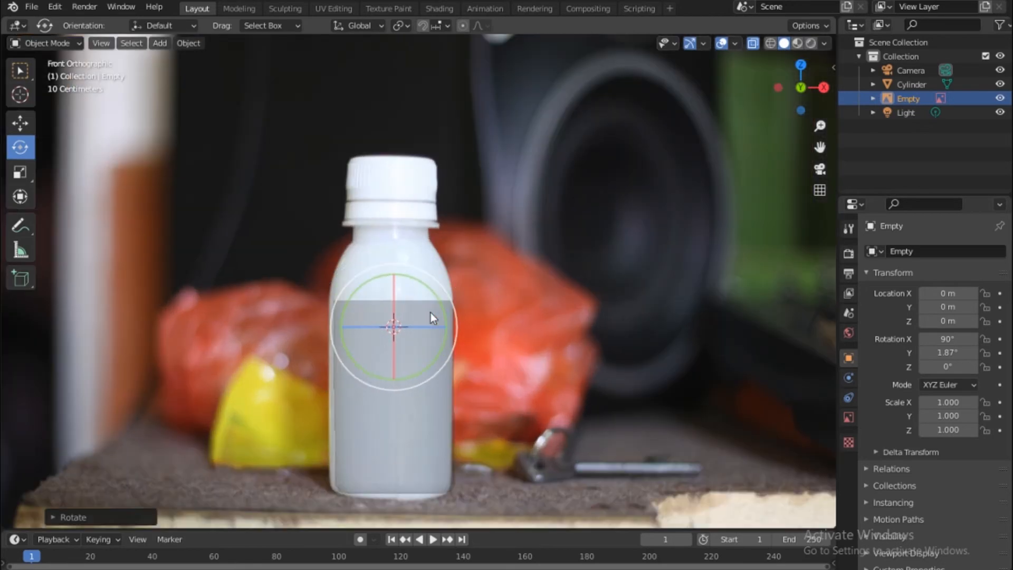
scroll(436, 334, down, 1)
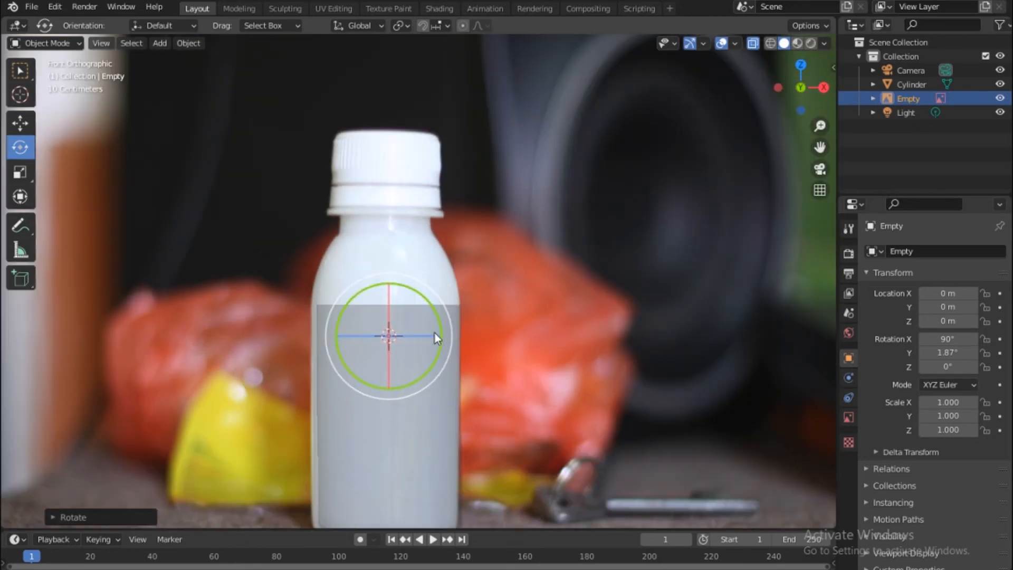
shift+middle_drag(473, 336, 480, 271)
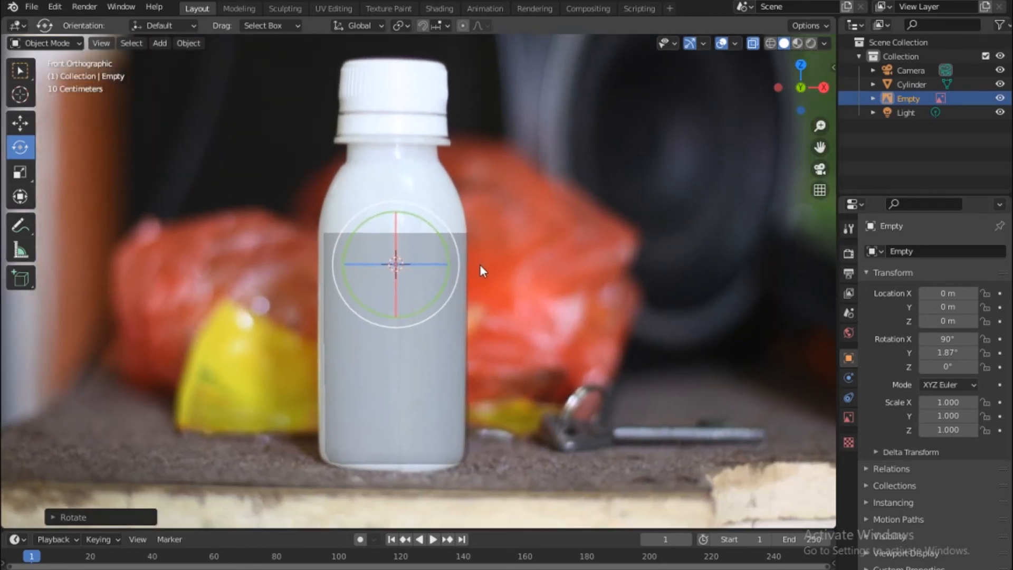
scroll(466, 270, up, 1)
drag(442, 227, 432, 224)
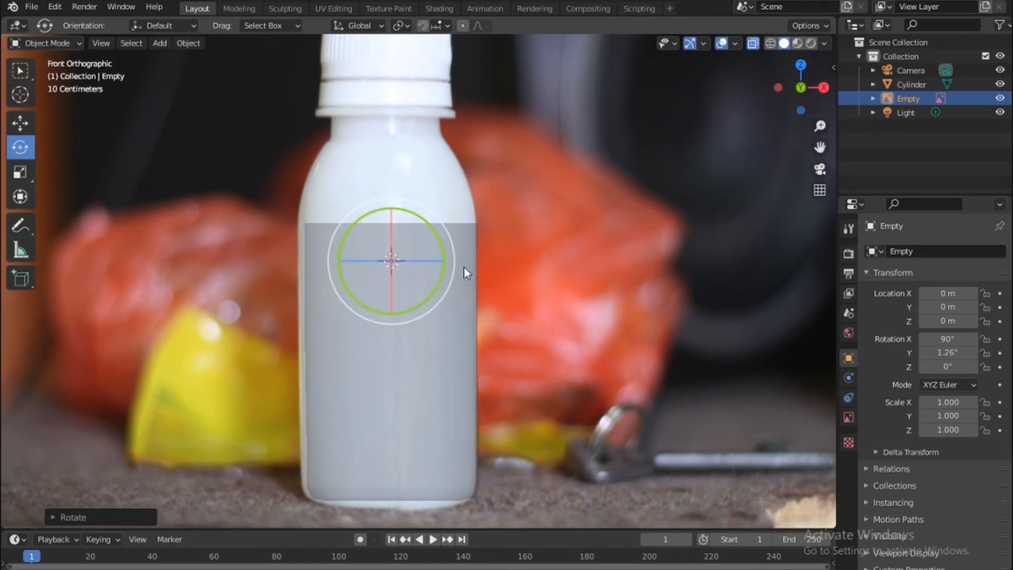
click(20, 123)
drag(447, 258, 448, 259)
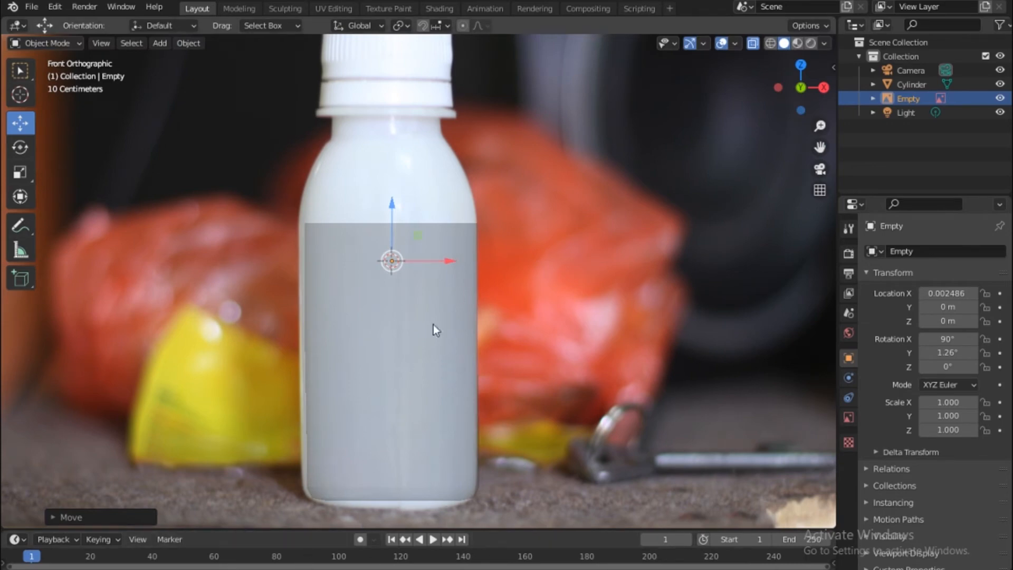
Step: Return to editing the cylinder and shift its lower vertex rings slightly along negative X to line up with the bottle
click(434, 306)
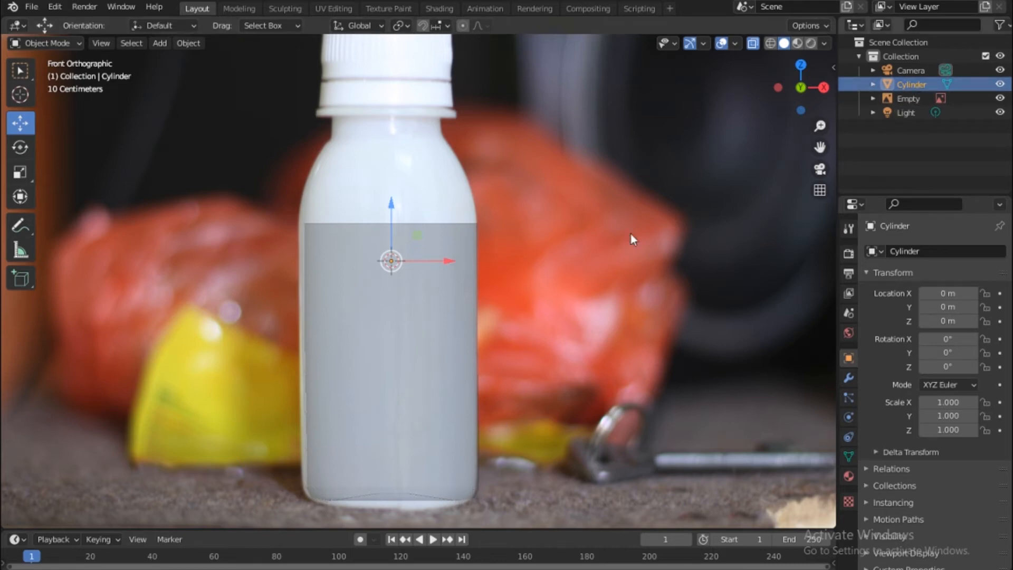
key(Tab)
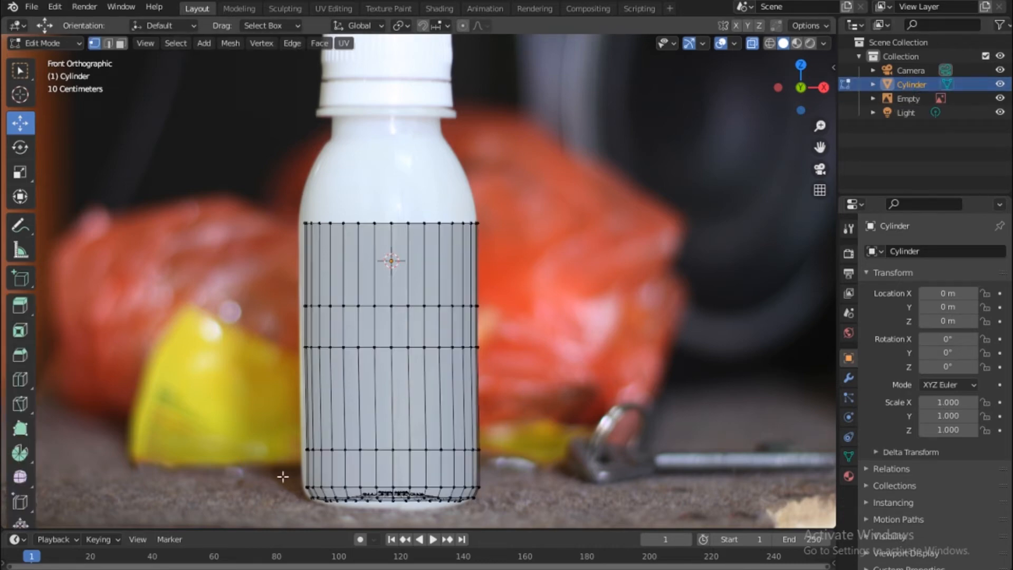
drag(288, 442, 496, 504)
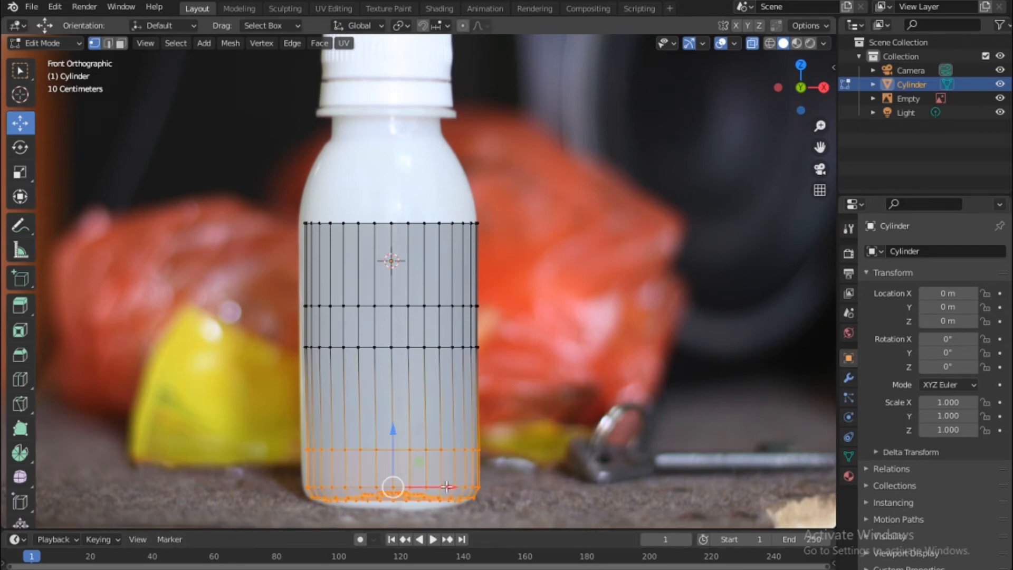
drag(445, 485, 442, 487)
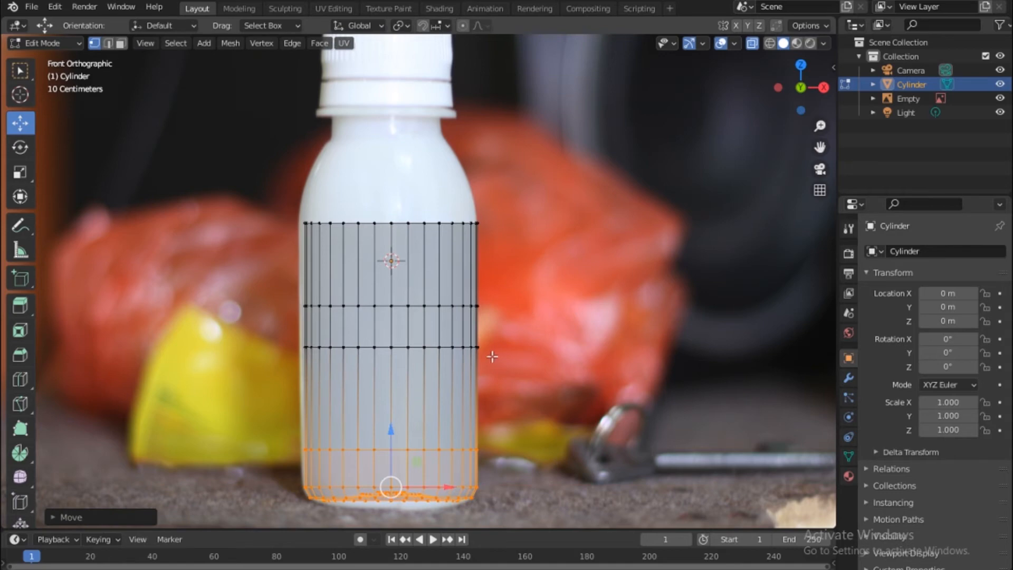
Step: Extrude the cylinder's top vertex ring upward and scale it in to follow the start of the bottle's shoulder
click(477, 347)
scroll(347, 278, up, 1)
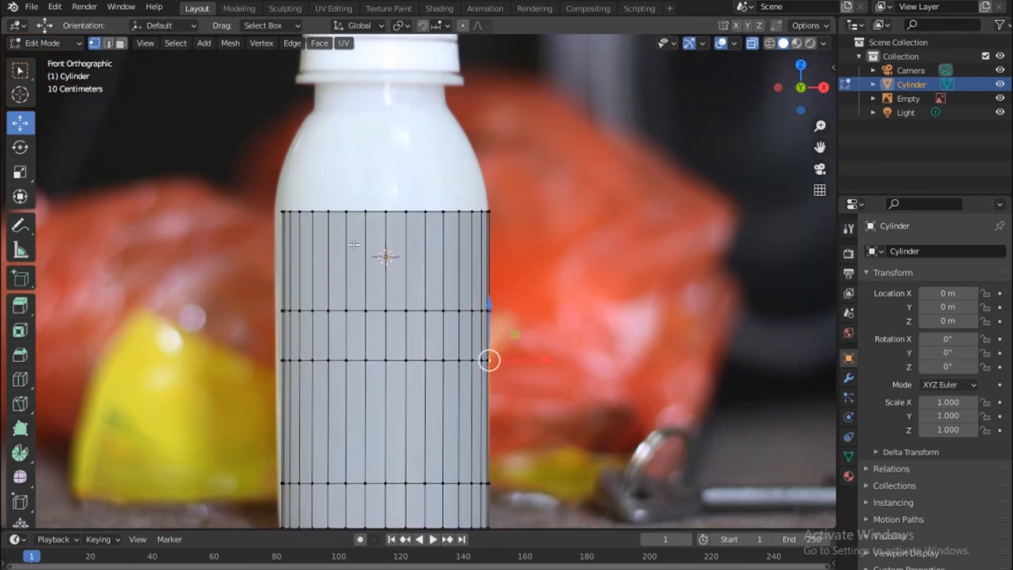
scroll(354, 244, up, 2)
shift+middle_drag(358, 152, 375, 308)
drag(177, 293, 629, 407)
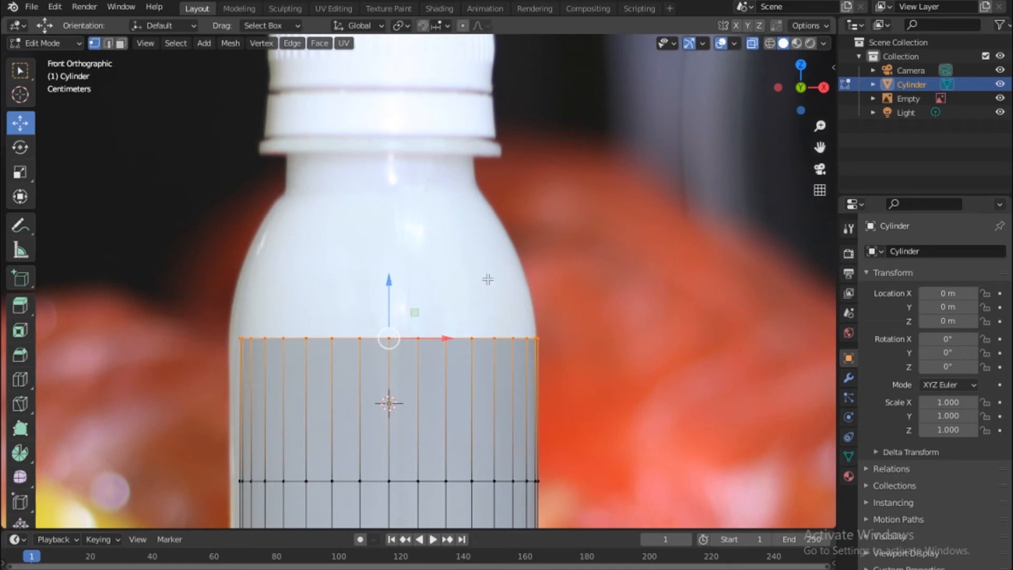
key(e)
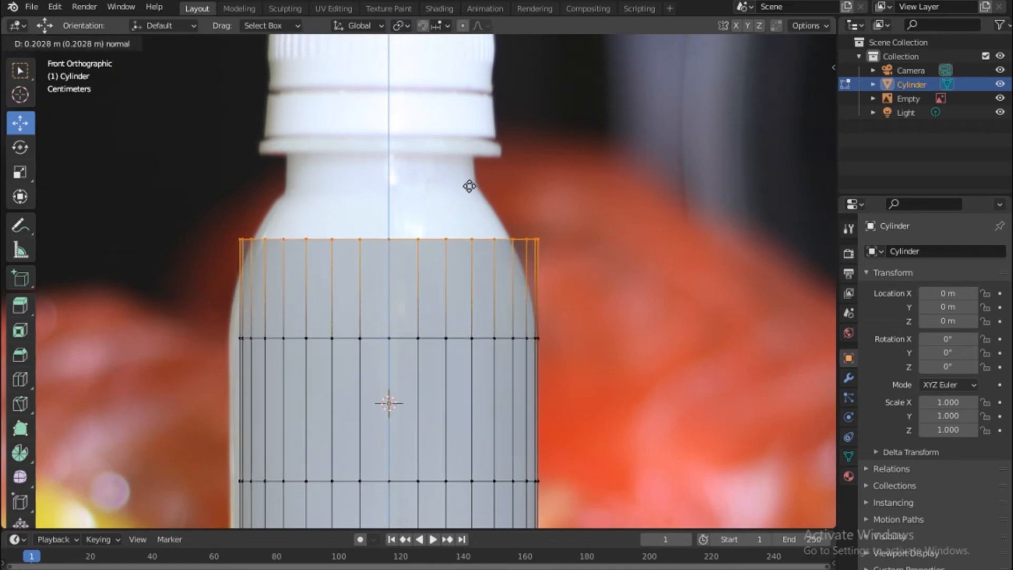
click(468, 220)
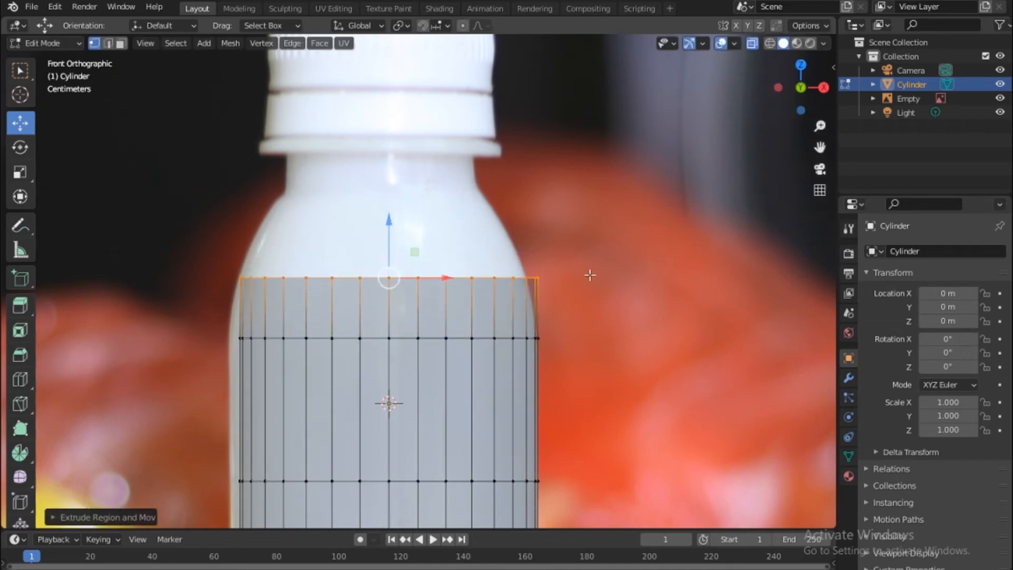
key(s)
click(581, 261)
key(s)
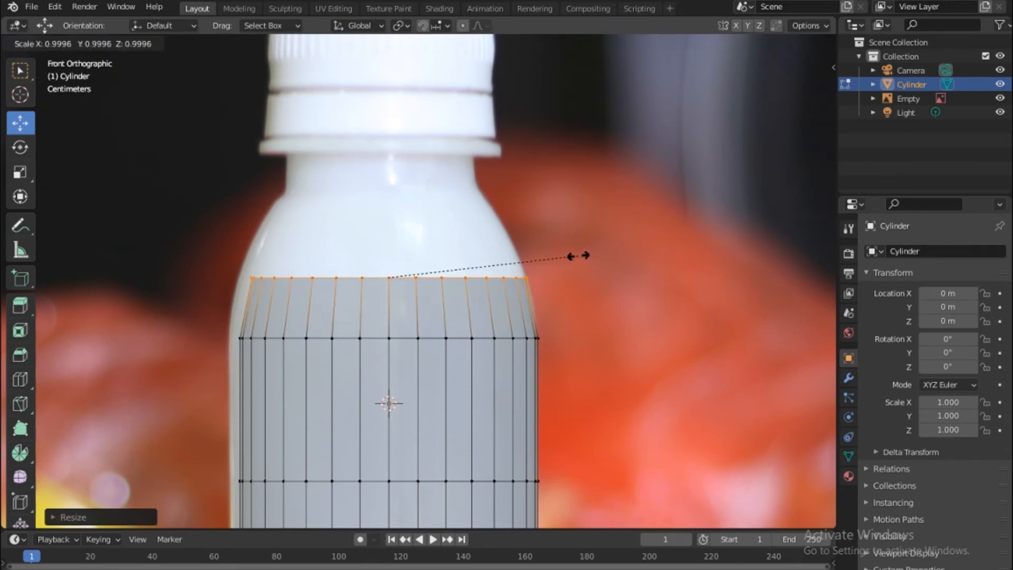
key(Escape)
Step: Extrude a second shoulder ring upward and scale it in by a factor of about 0.78 to match the bottle's outline
key(e)
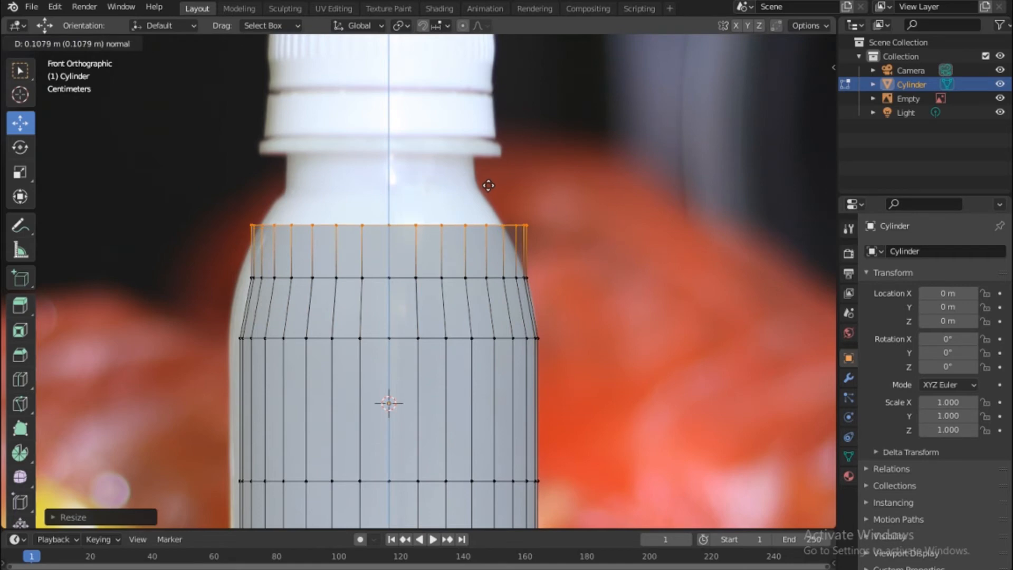
click(490, 184)
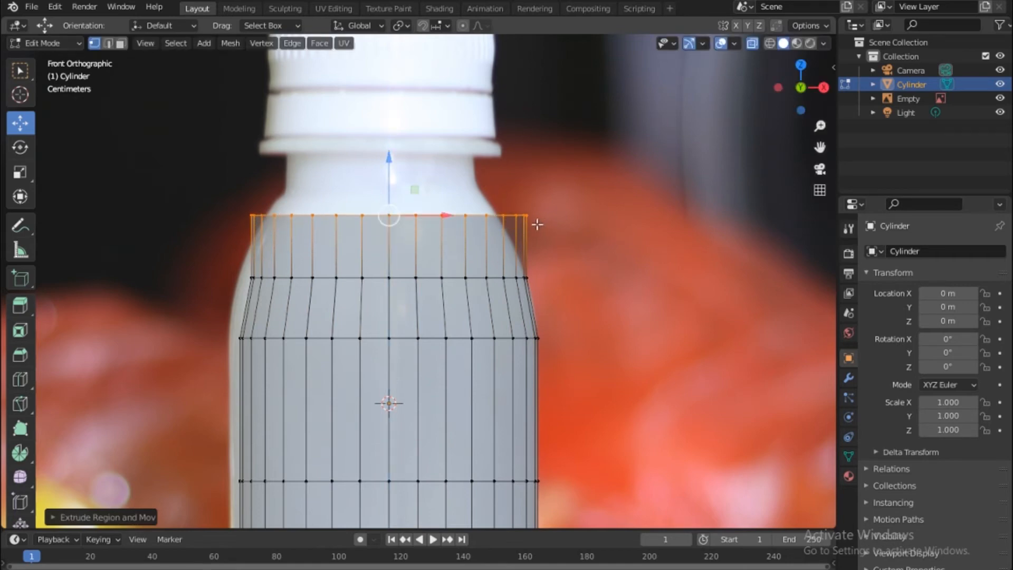
key(s)
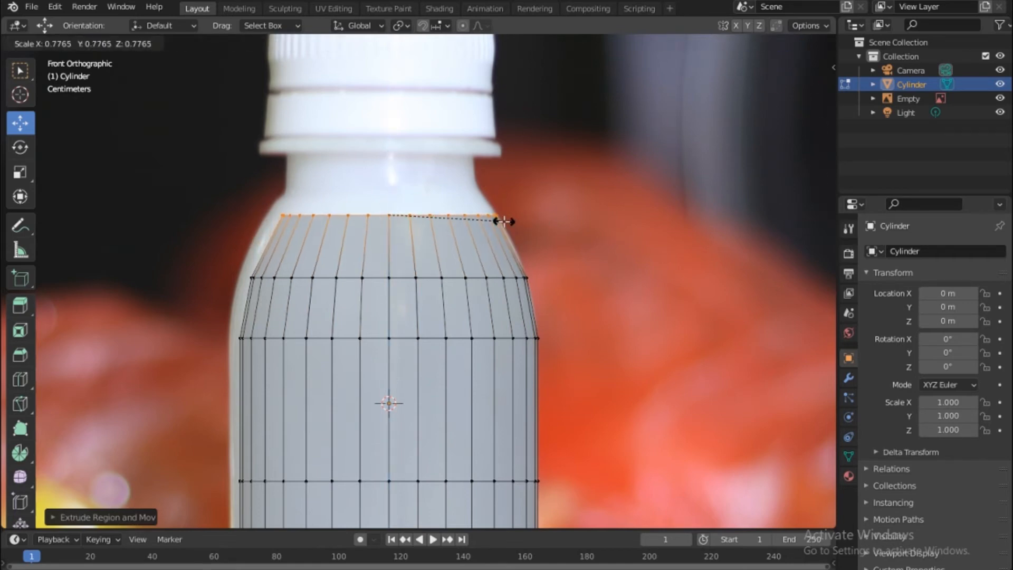
click(503, 220)
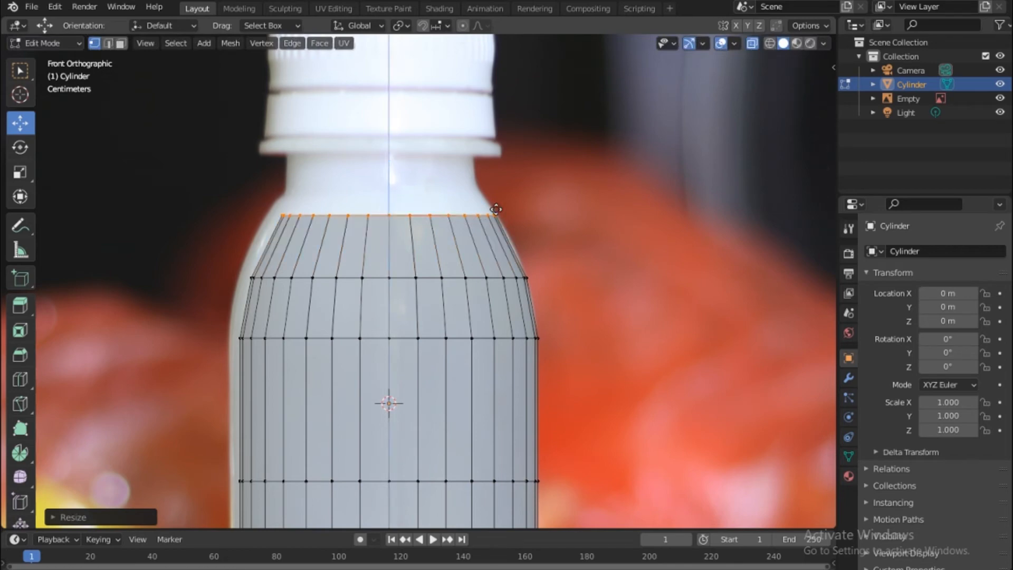
Step: Extrude another ring up to the base of the neck and scale it in to the neck's width
key(e)
click(496, 175)
key(s)
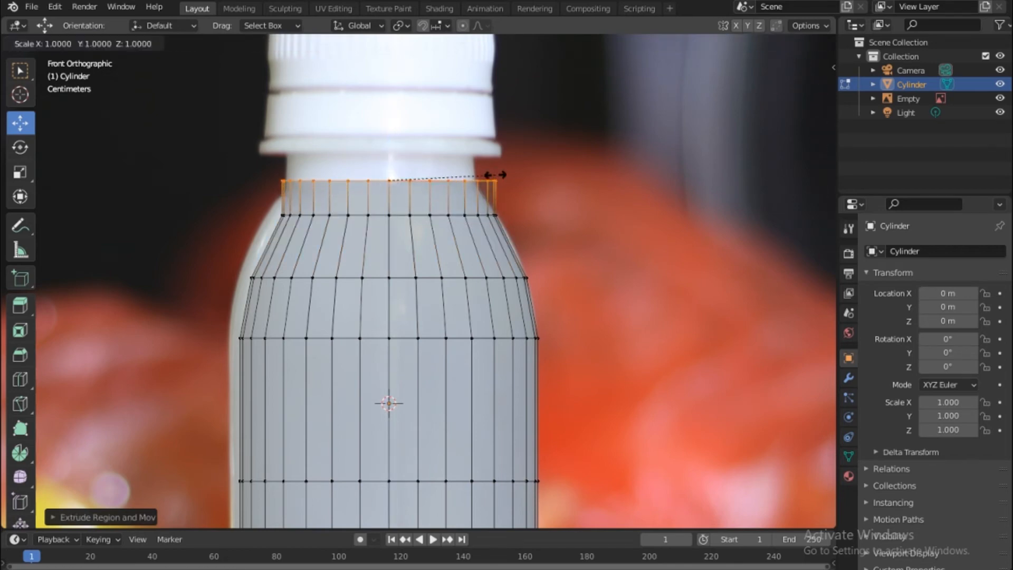
click(473, 179)
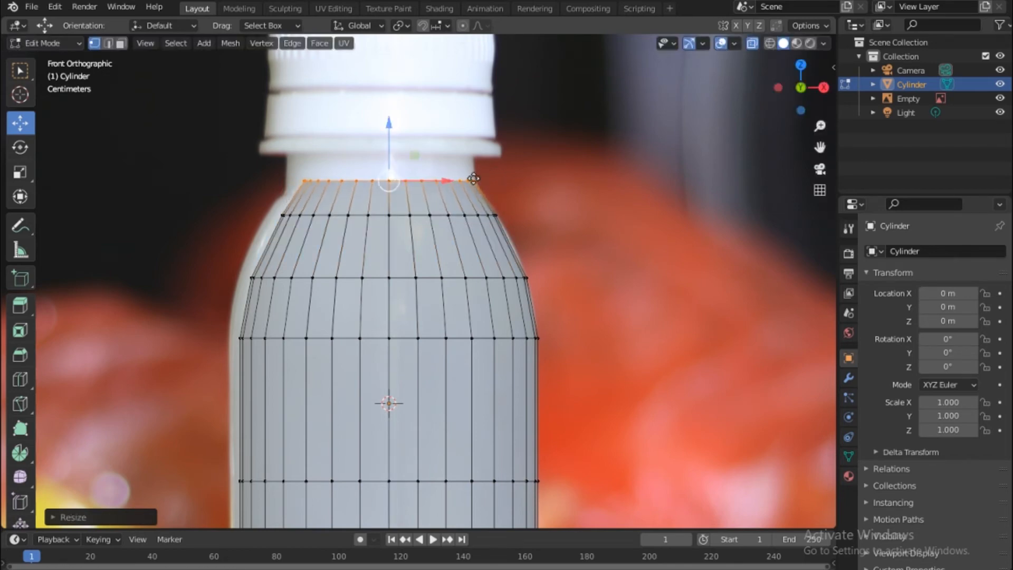
Step: Extrude the neck ring straight up to the underside of the cap's collar
key(e)
click(474, 153)
scroll(478, 166, up, 1)
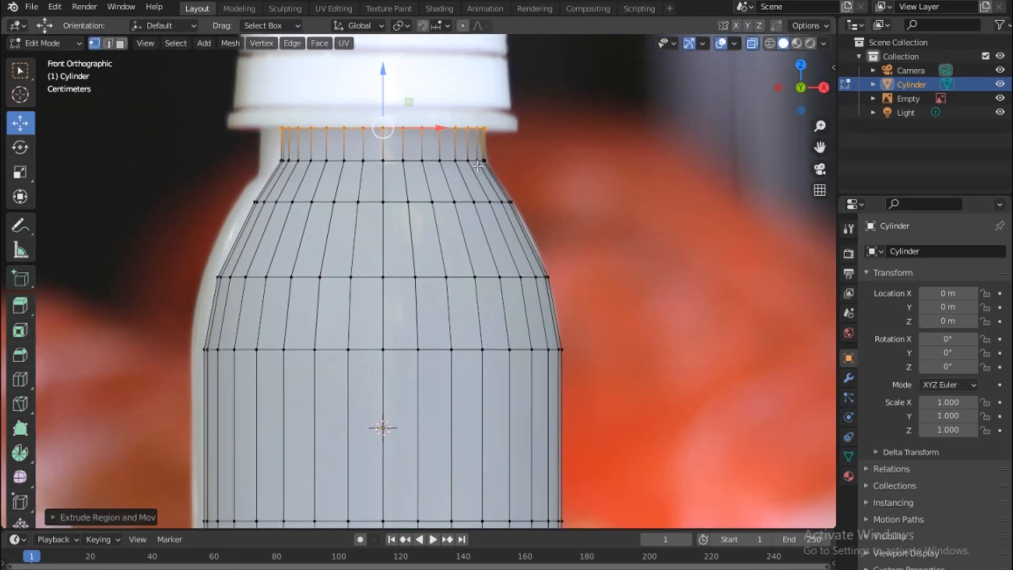
scroll(474, 163, up, 1)
shift+middle_drag(470, 121, 483, 233)
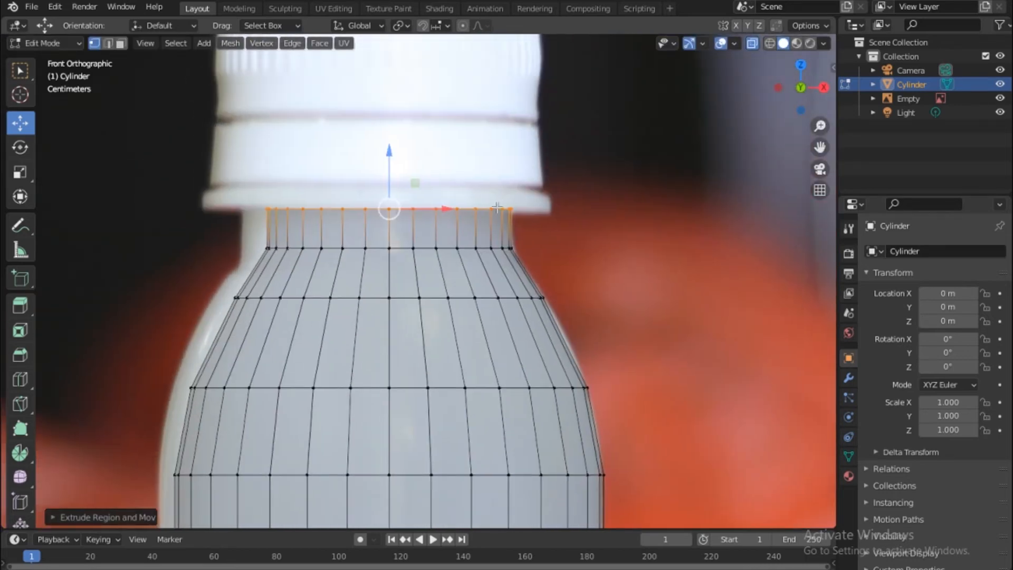
Step: Form the flared collar below the cap by extruding the neck's top ring outward, upward and back inward
key(e)
key(s)
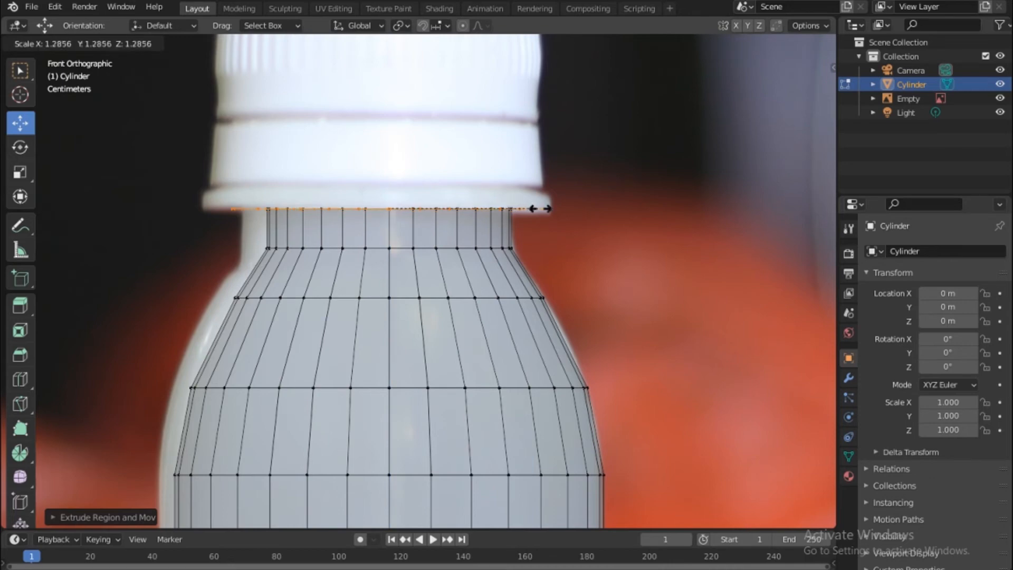
click(537, 205)
key(e)
key(s)
click(516, 194)
key(e)
click(522, 189)
Step: Extrude the ring outward to the cap's lower band, and build the band upward in two sections scaled to its edge
key(e)
key(s)
click(537, 190)
key(e)
click(530, 166)
key(s)
click(528, 167)
key(e)
click(523, 130)
key(s)
click(512, 133)
Step: Extrude and scale short rings above the lower band to form the narrow groove in the cap
key(e)
click(517, 131)
key(s)
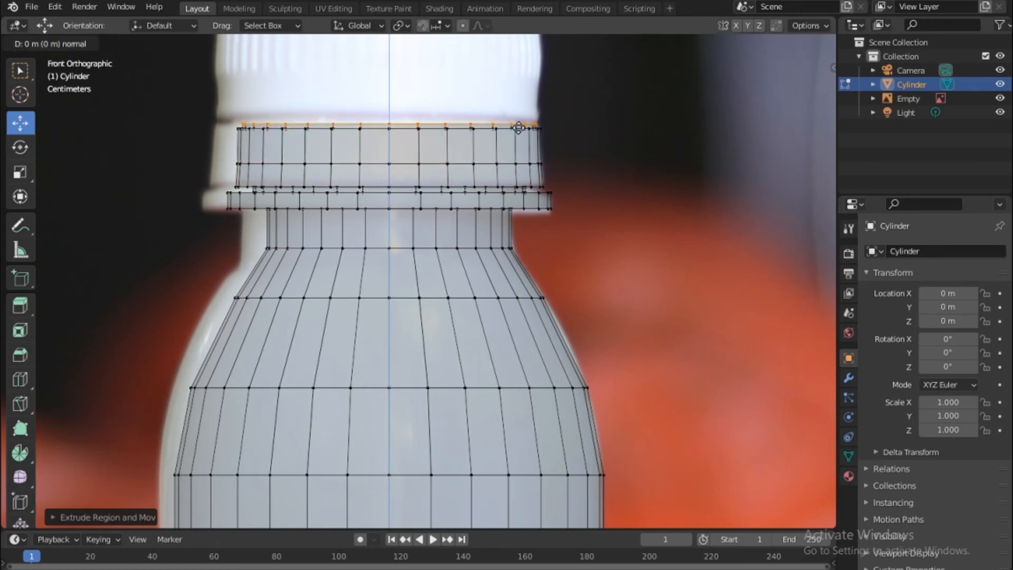
click(516, 127)
key(e)
click(517, 114)
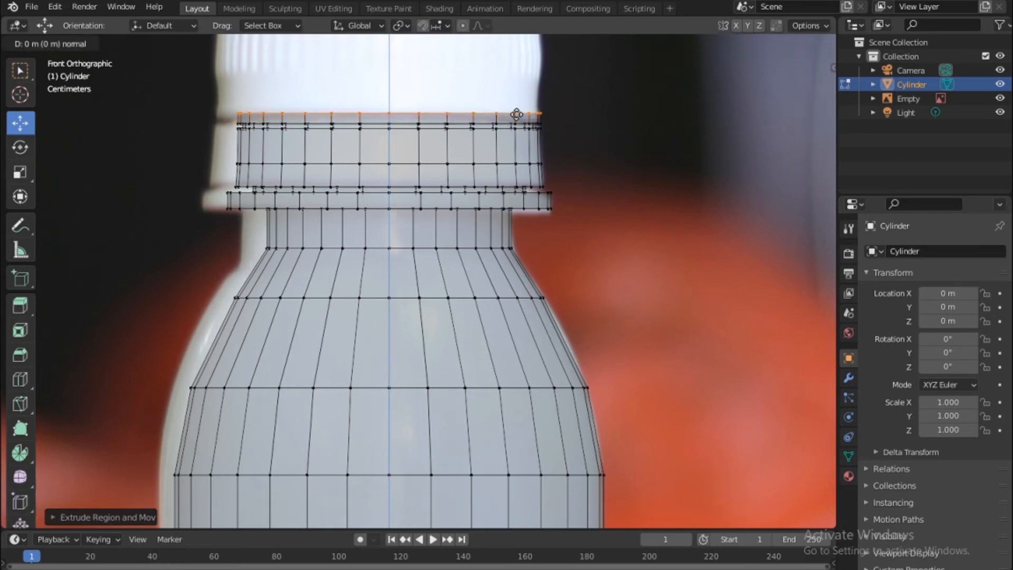
key(s)
click(516, 107)
Step: Extrude the cap's upper side wall in several sections, scaling the rings to follow its contour up to the rounded edge
shift+middle_drag(515, 107, 538, 221)
key(e)
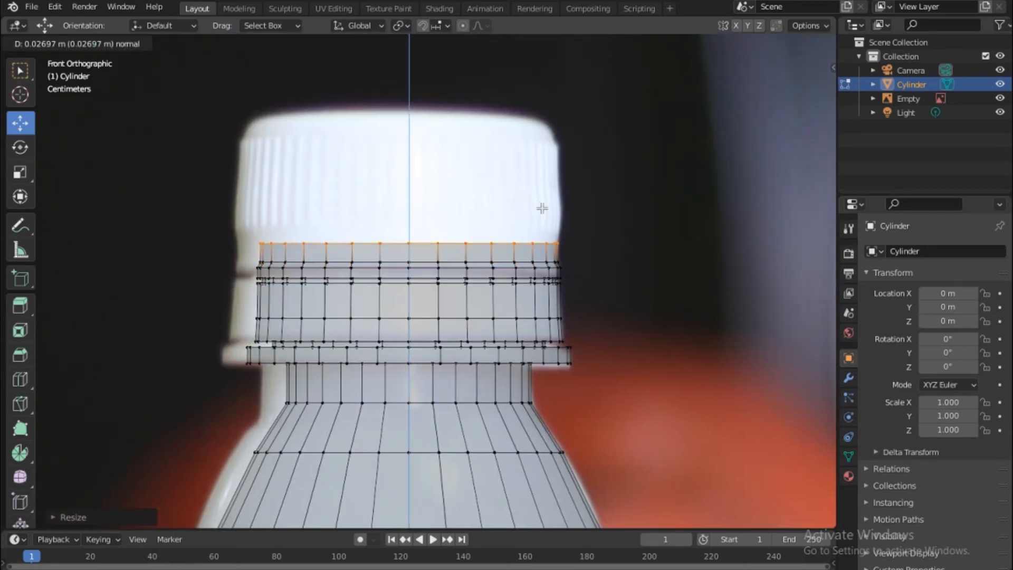
click(544, 196)
key(e)
click(546, 179)
key(s)
click(551, 176)
key(e)
click(546, 158)
key(s)
click(543, 159)
key(e)
click(541, 99)
Step: Extrude and scale in two more rings to shape the cap's rounded top edge
key(e)
click(534, 148)
key(s)
click(528, 139)
key(e)
click(515, 134)
key(s)
click(499, 131)
Step: Extrude the top ring inward toward the centre to form the cap's top, raising it slightly to match the photo
key(e)
key(s)
click(463, 123)
key(g)
click(464, 114)
key(s)
click(435, 121)
Step: Grow the selection around the cap's top centre and lower those vertices slightly along Z
key(ctrl+KP_Add)
drag(410, 61, 410, 69)
key(ctrl+KP_Add)
click(559, 143)
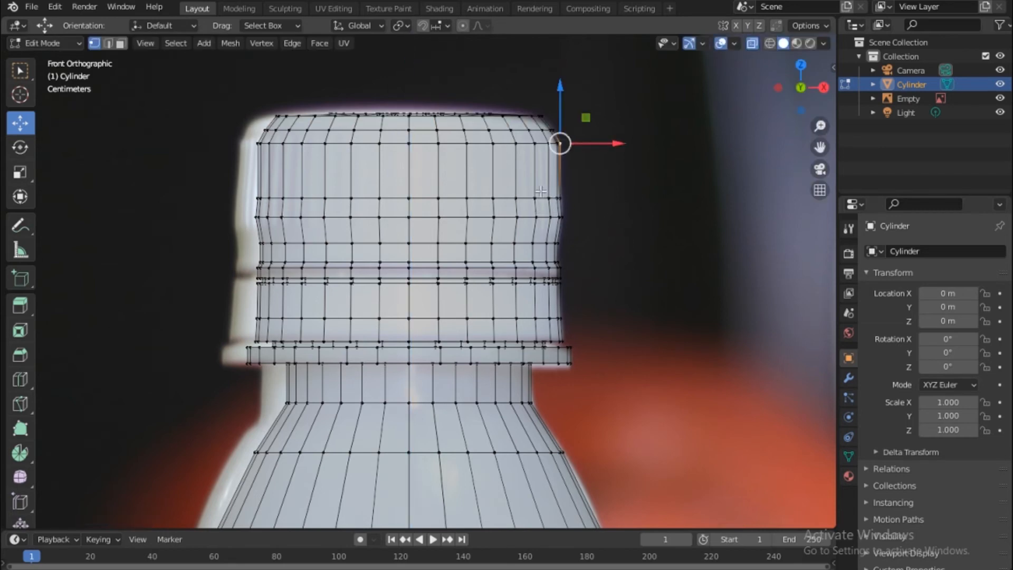
Step: Leave Edit Mode, hide the reference image and turn off X-ray to show the bottle as a solid in perspective
scroll(534, 175, down, 8)
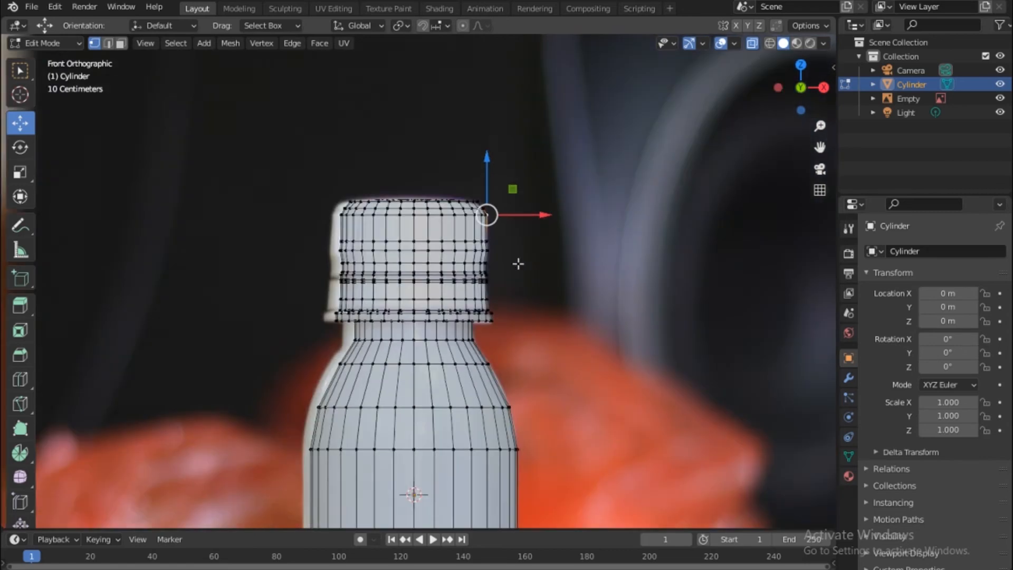
key(Tab)
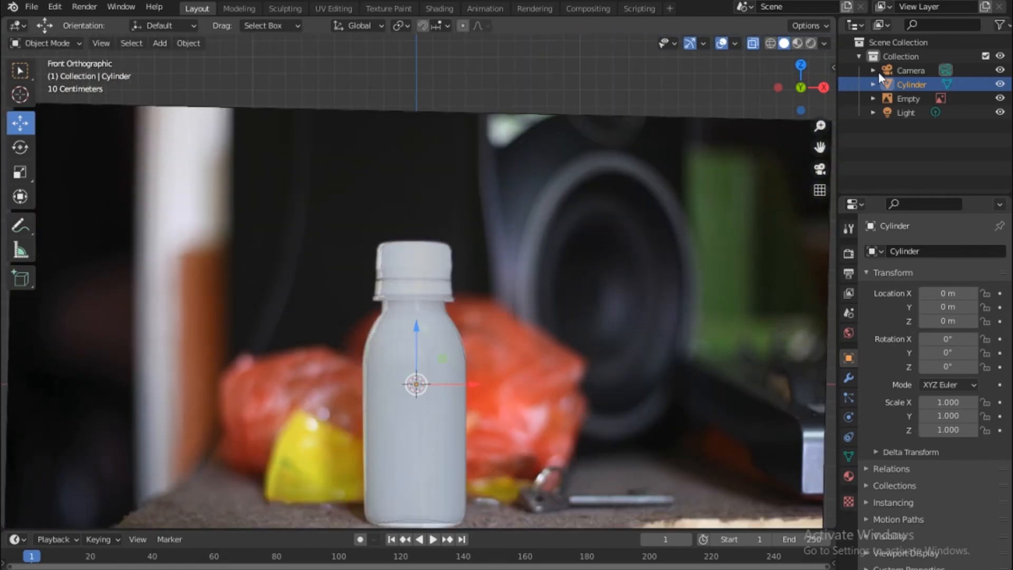
click(1000, 99)
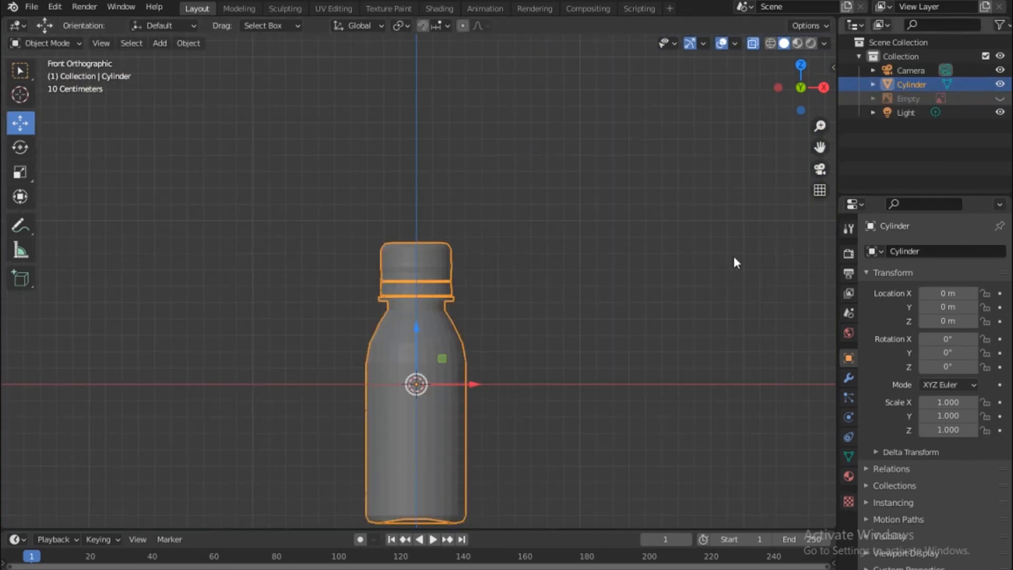
drag(801, 87, 780, 101)
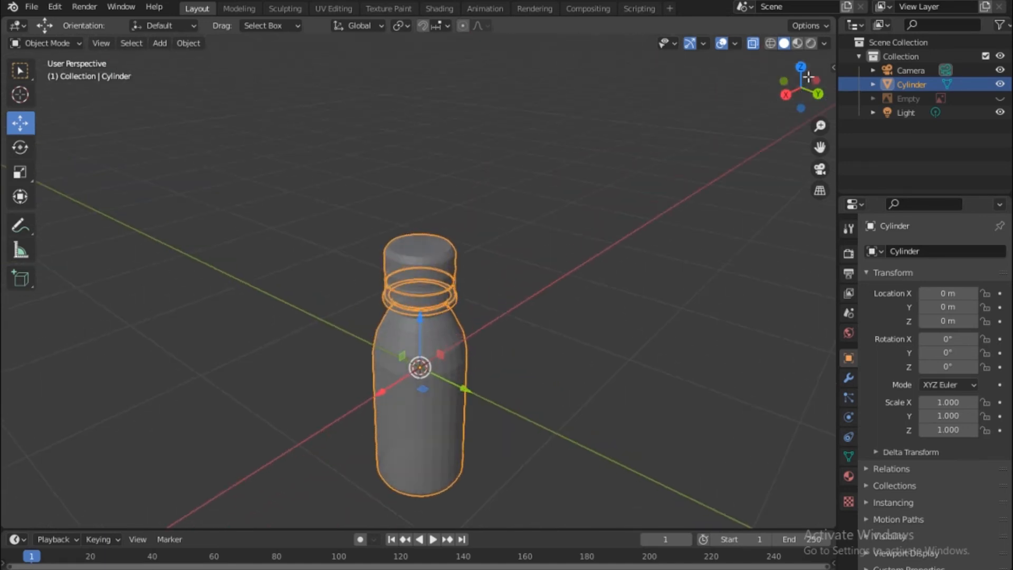
click(755, 44)
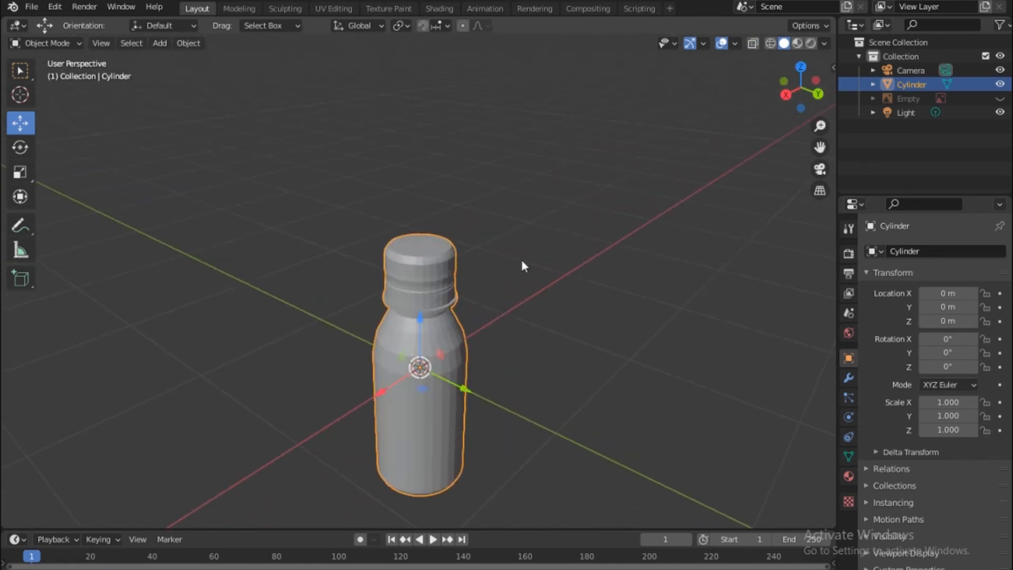
click(499, 315)
scroll(459, 346, up, 2)
shift+middle_drag(450, 363, 448, 262)
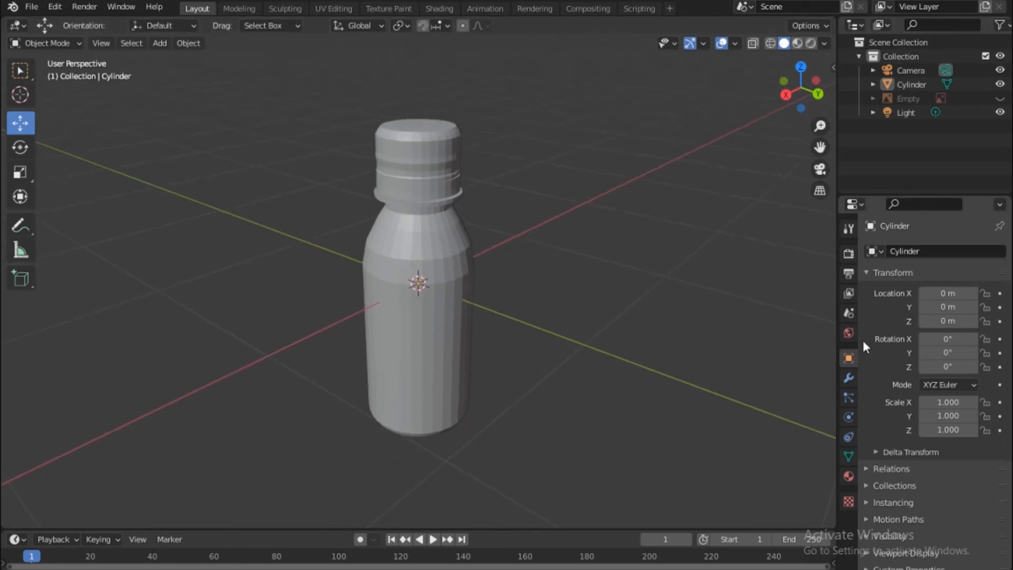
Step: Save the Blender file in the E:\Blender Obj folder
key(ctrl+s)
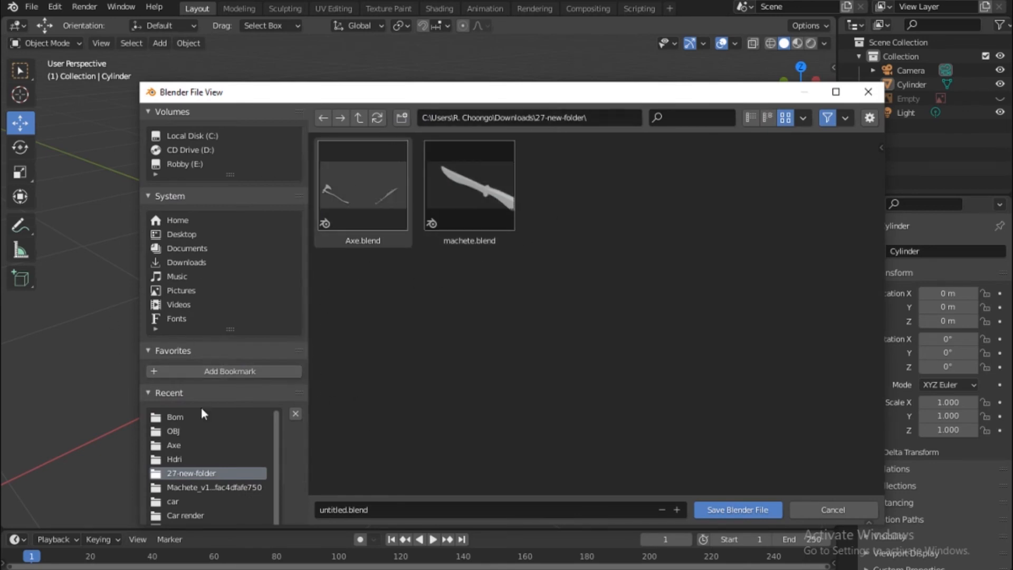
click(174, 431)
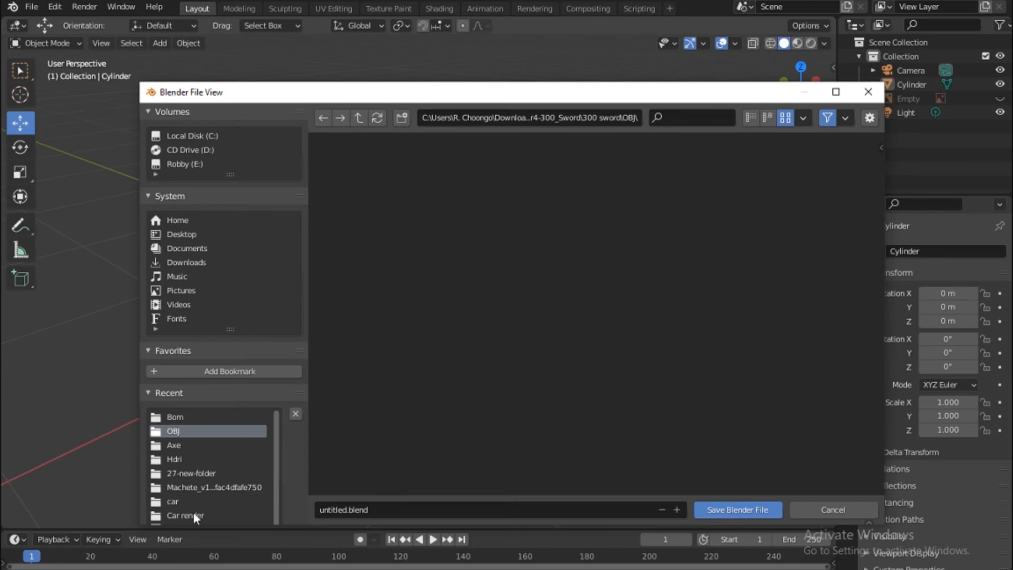
scroll(193, 512, down, 1)
scroll(193, 504, up, 1)
click(184, 164)
double_click(789, 306)
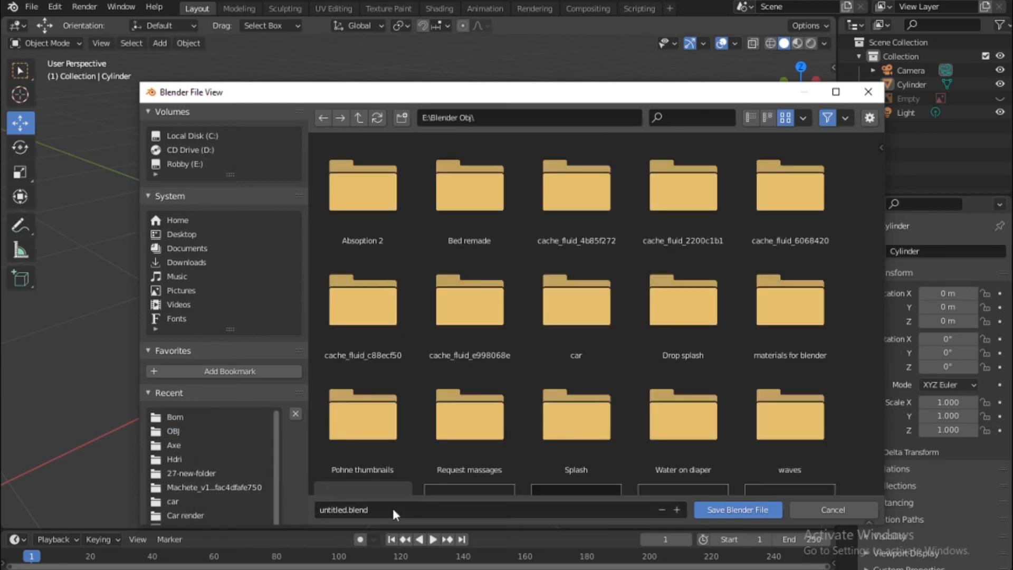
click(395, 510)
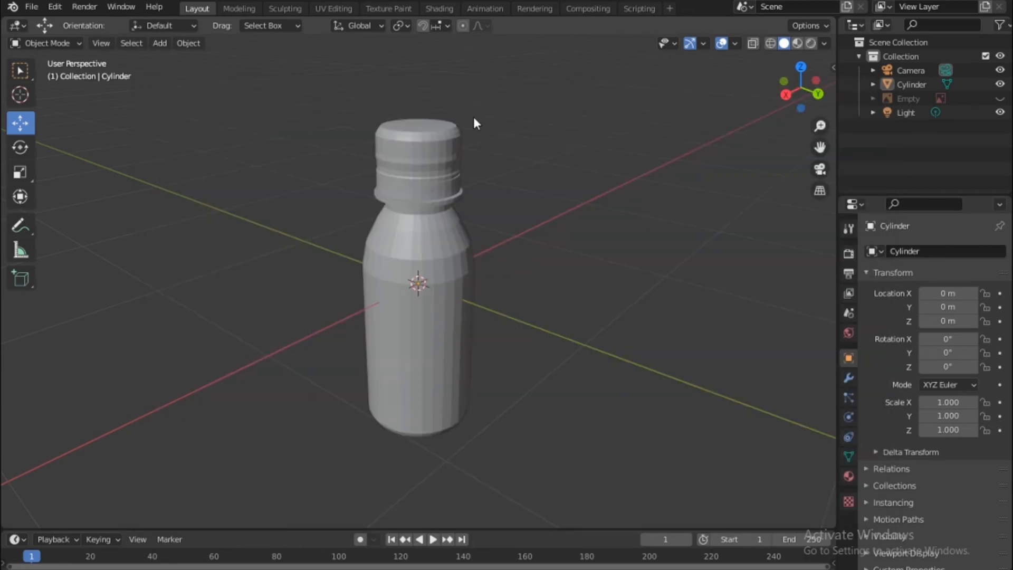
Step: Add a Subdivision Surface modifier to the bottle
drag(814, 83, 797, 85)
click(849, 378)
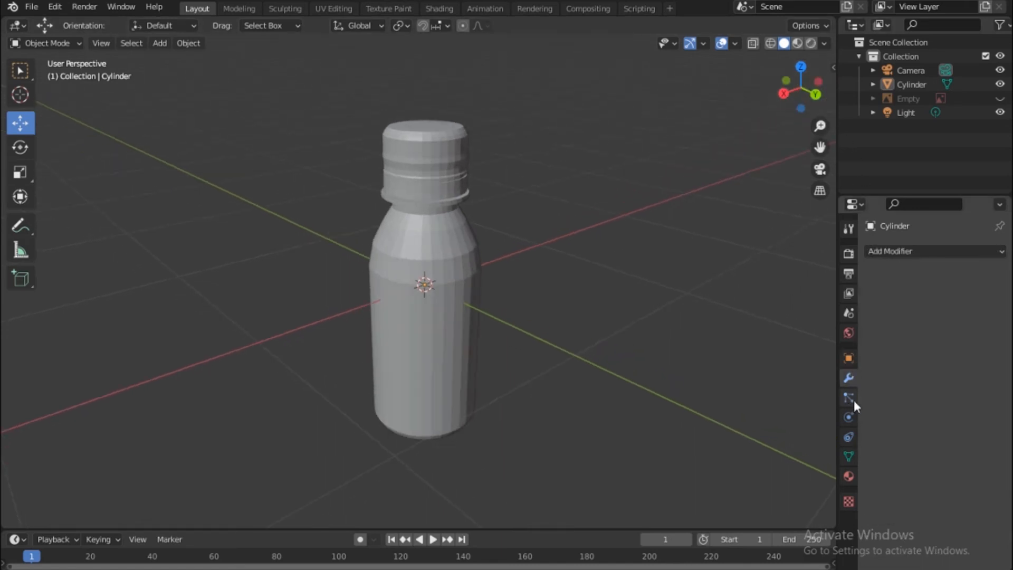
click(923, 252)
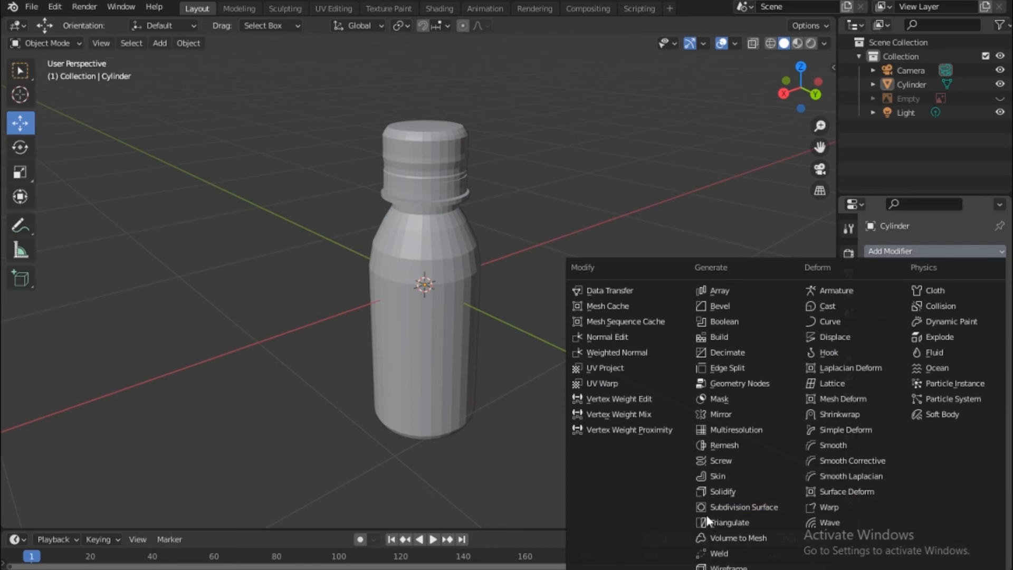
click(742, 506)
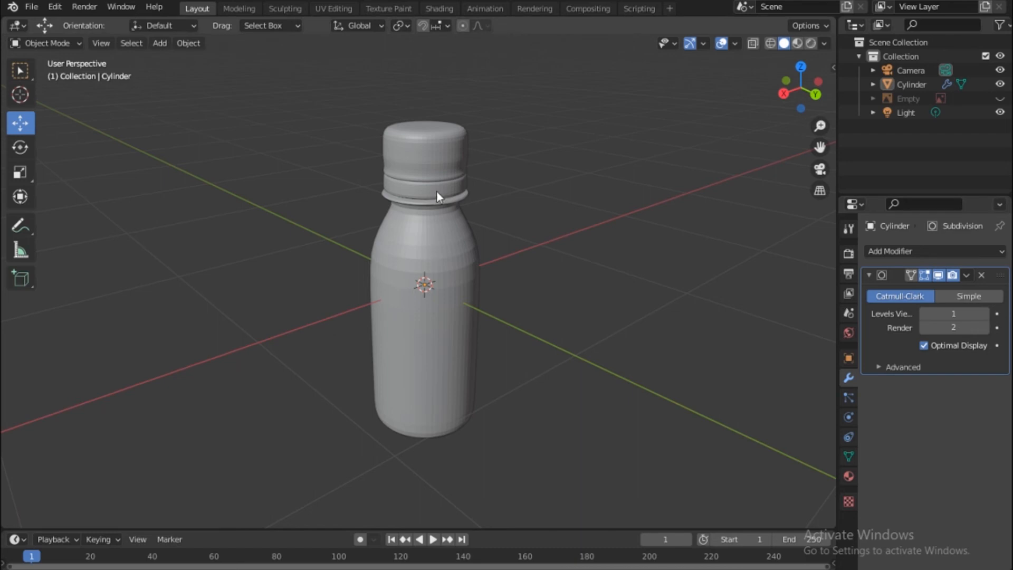
Step: Apply smooth shading to the bottle and deselect it to inspect the collar and cap grooves up close
click(435, 168)
right_click(432, 153)
right_click(438, 163)
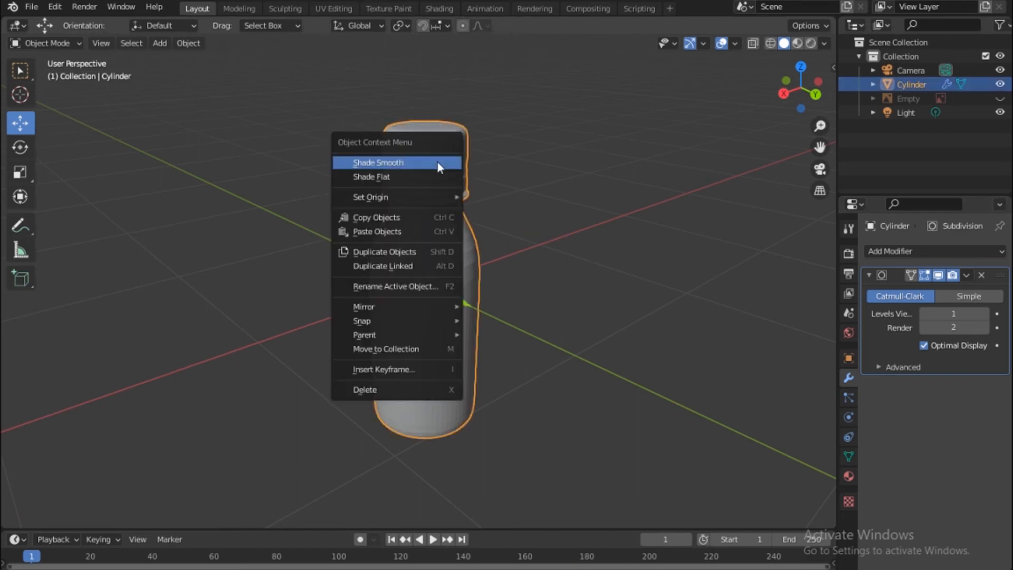
click(378, 160)
click(503, 194)
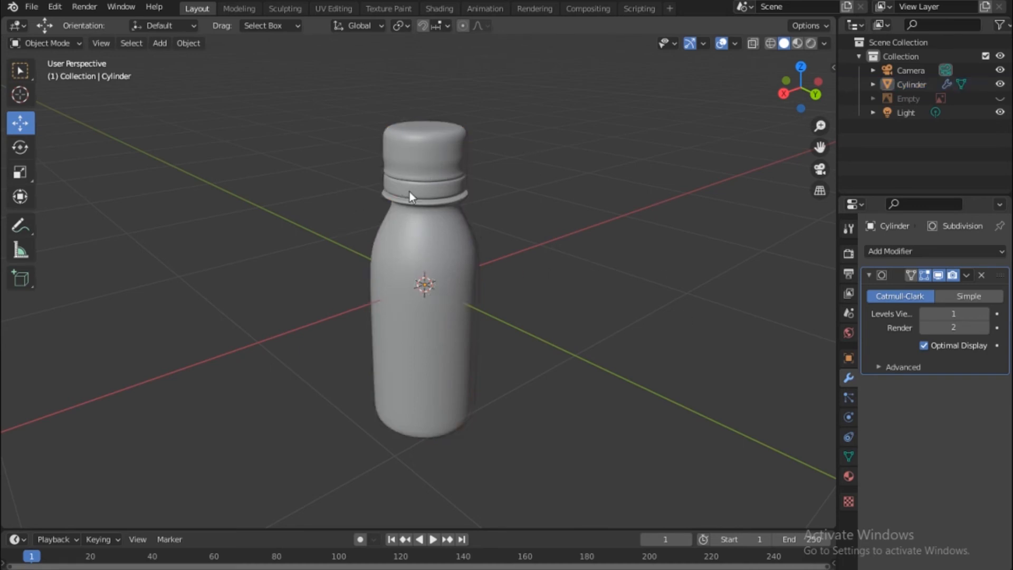
scroll(410, 191, up, 6)
shift+middle_drag(404, 366, 403, 377)
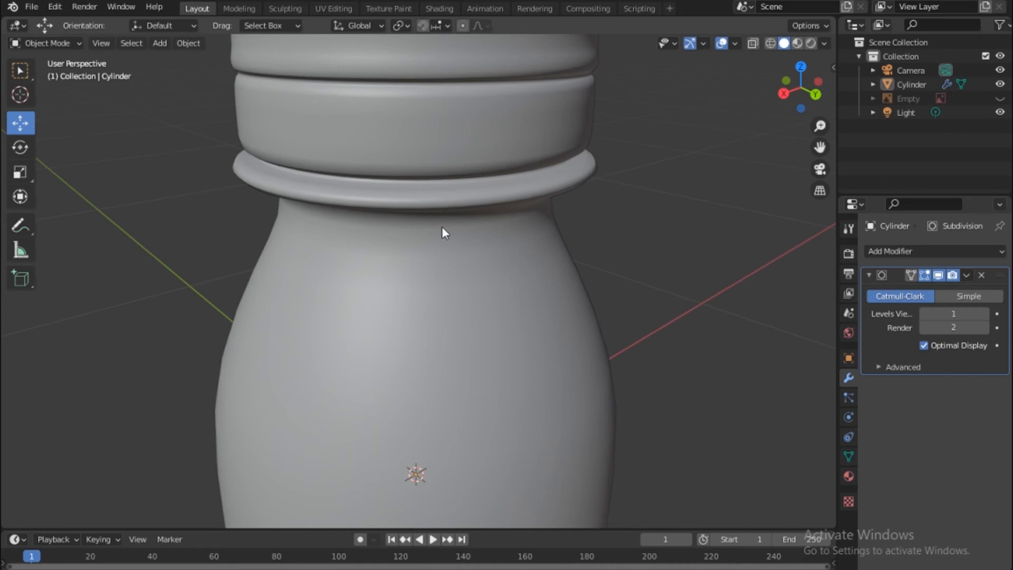
shift+middle_drag(439, 161, 442, 226)
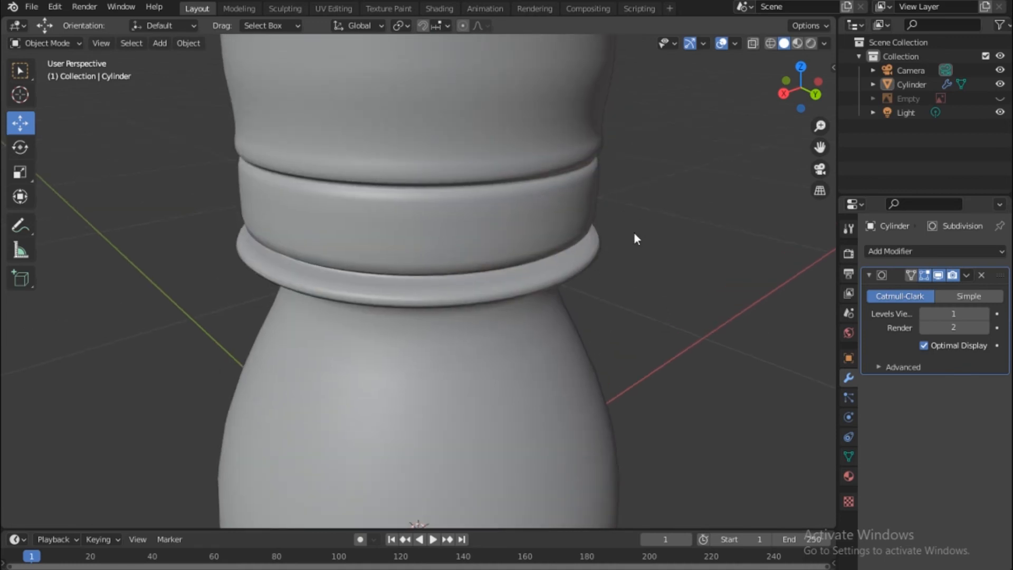
Step: Enter Edit Mode on the bottle and add an edge loop around the collar's upper face, slid close to its outer rim
drag(790, 83, 791, 70)
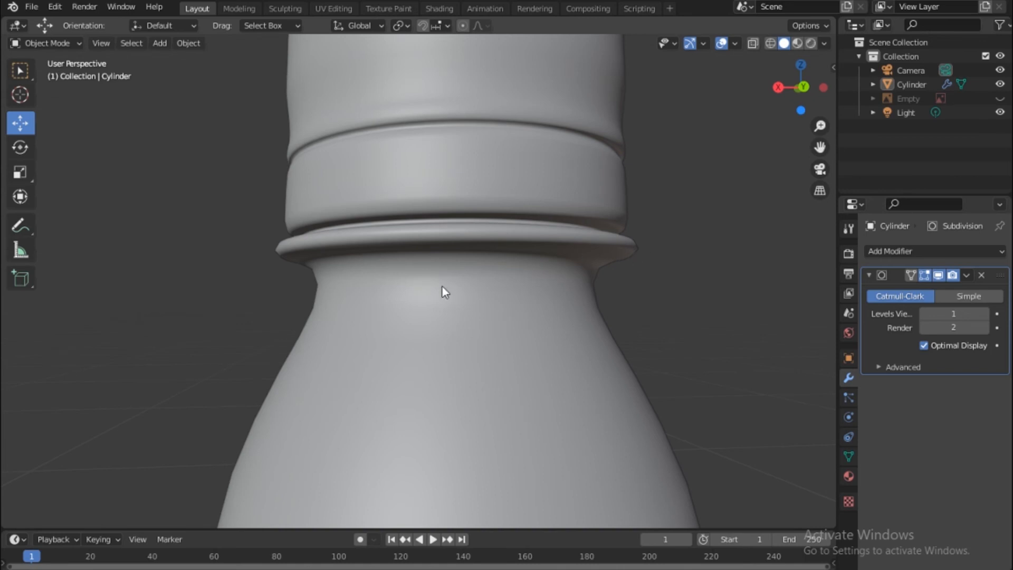
click(496, 165)
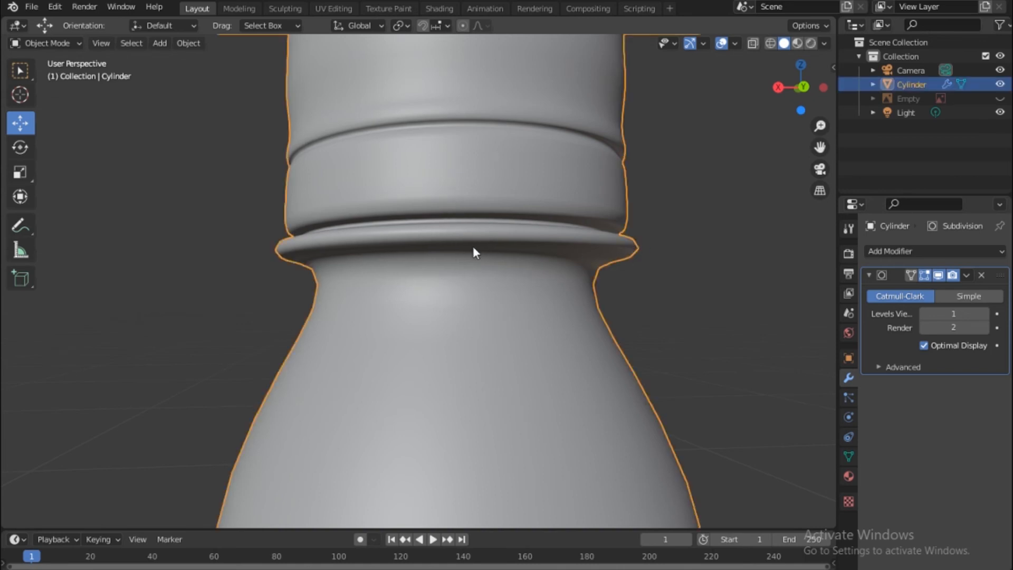
key(Tab)
drag(805, 88, 808, 108)
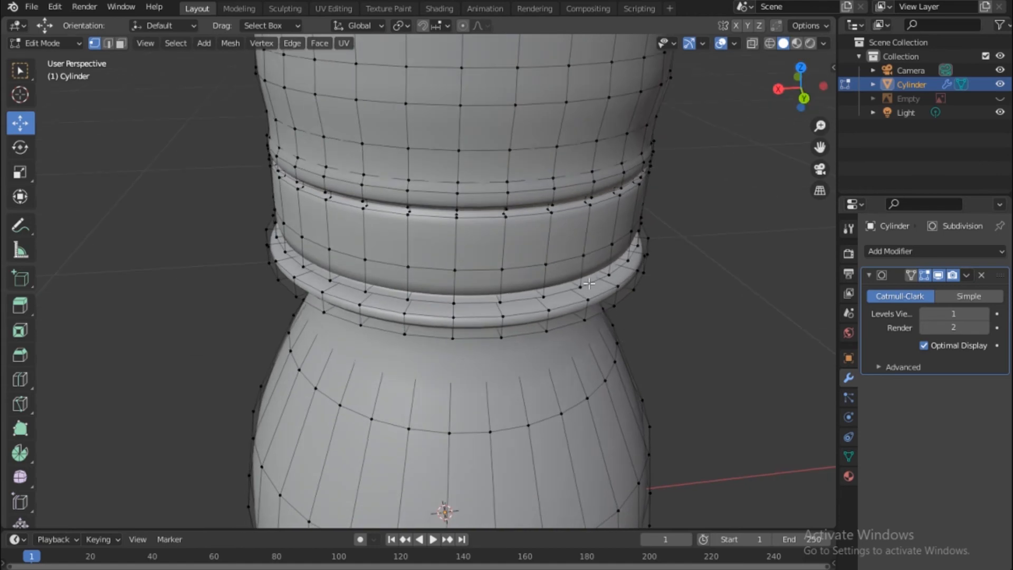
key(ctrl+r)
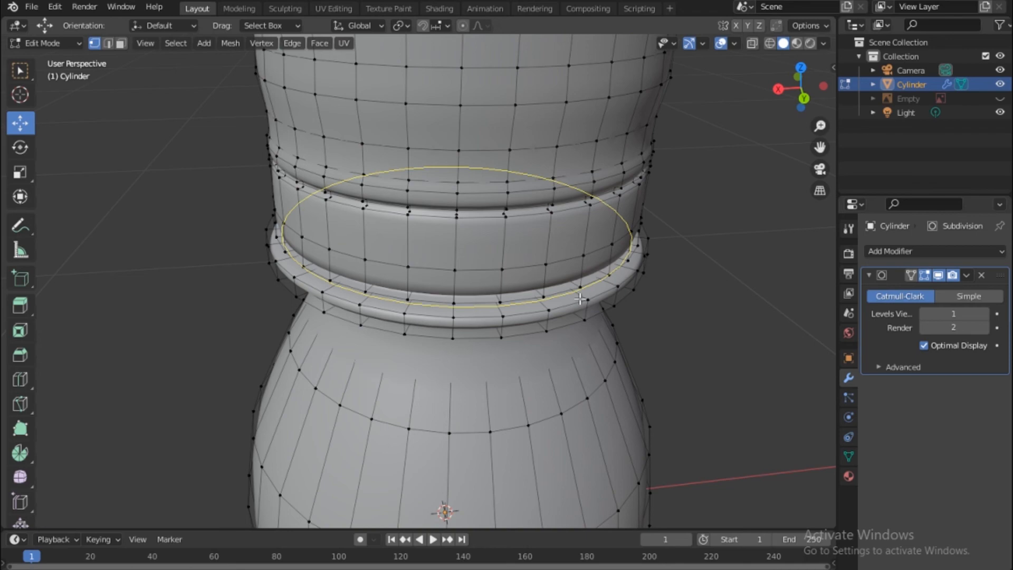
click(572, 295)
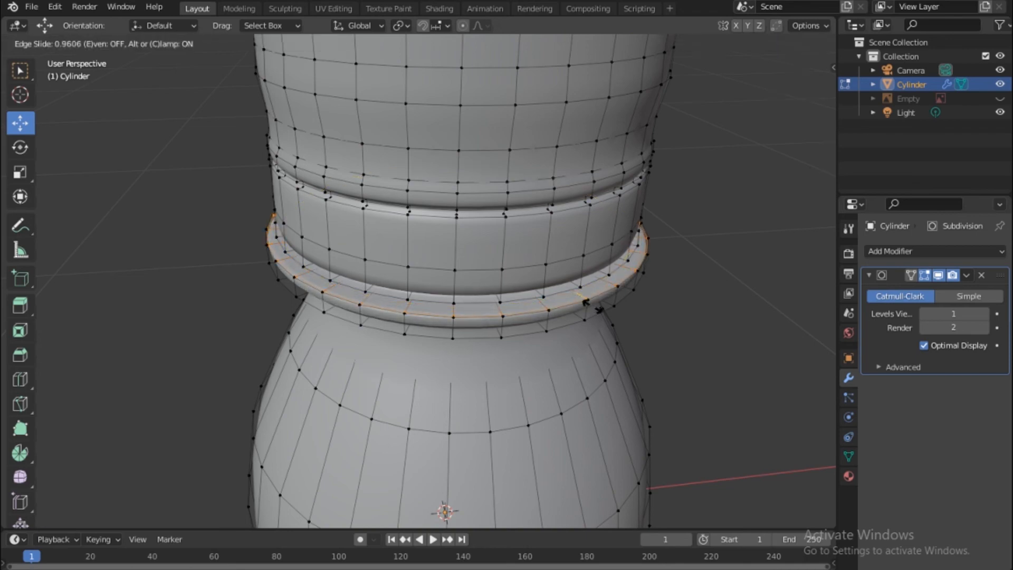
click(591, 309)
Step: Add an edge loop around the collar's underside close to the outer rim, and check the sharpened collar in Object Mode
drag(794, 104, 771, 53)
key(ctrl+r)
click(604, 231)
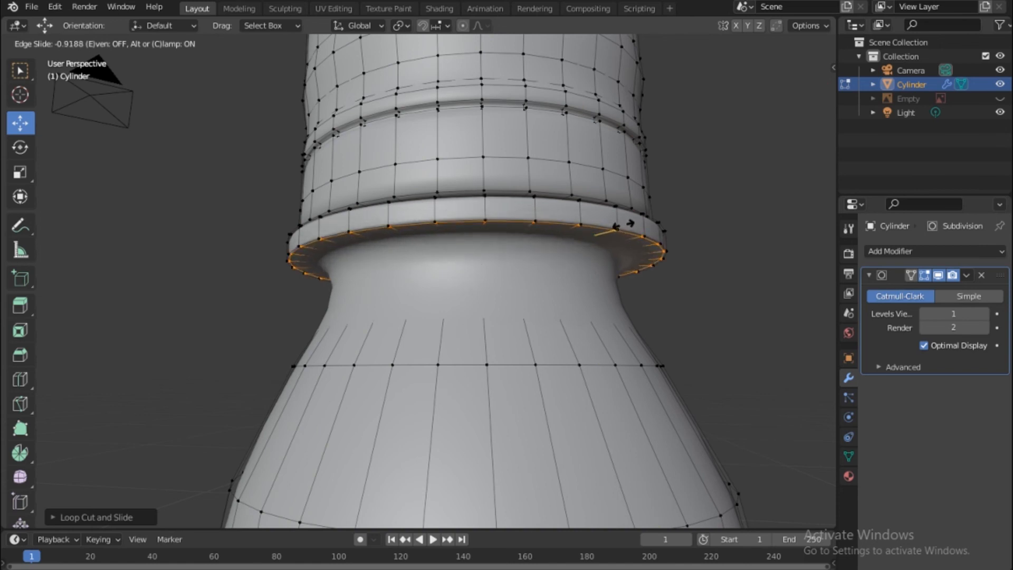
click(616, 228)
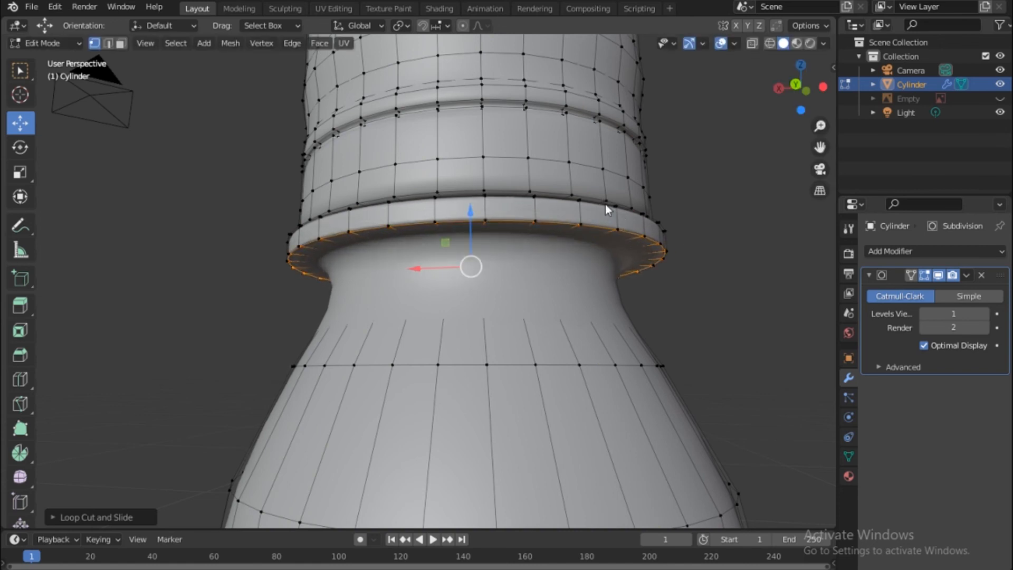
key(Tab)
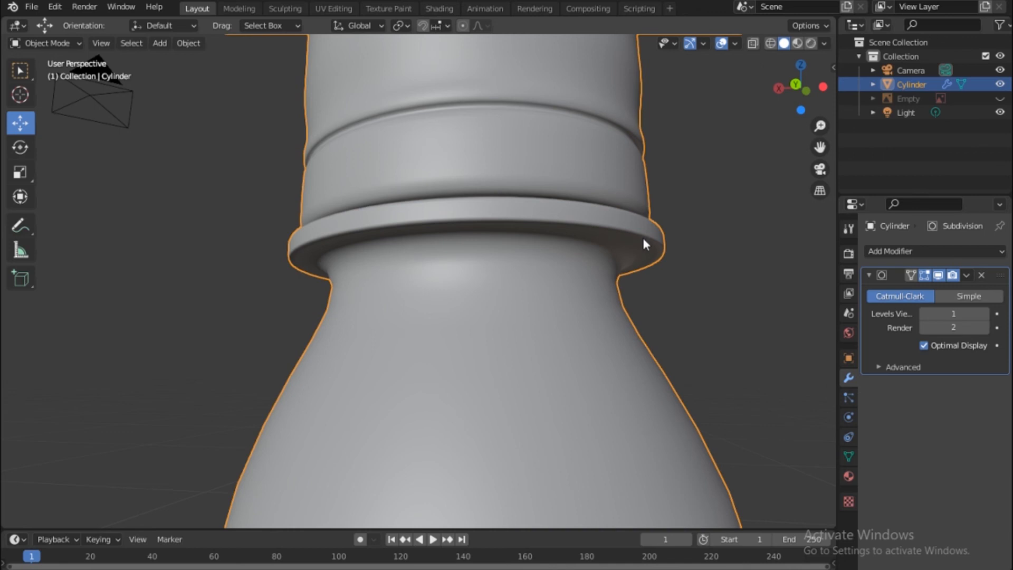
drag(805, 90, 767, 125)
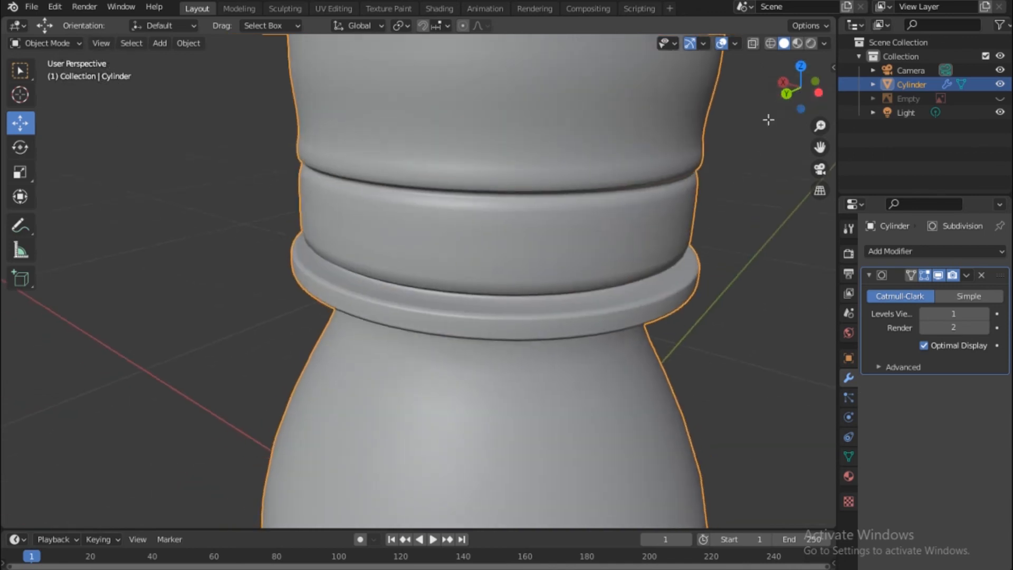
Step: Back in Edit Mode, add two edge loops around the collar's outer side, one near its upper edge and one near its lower edge
key(Tab)
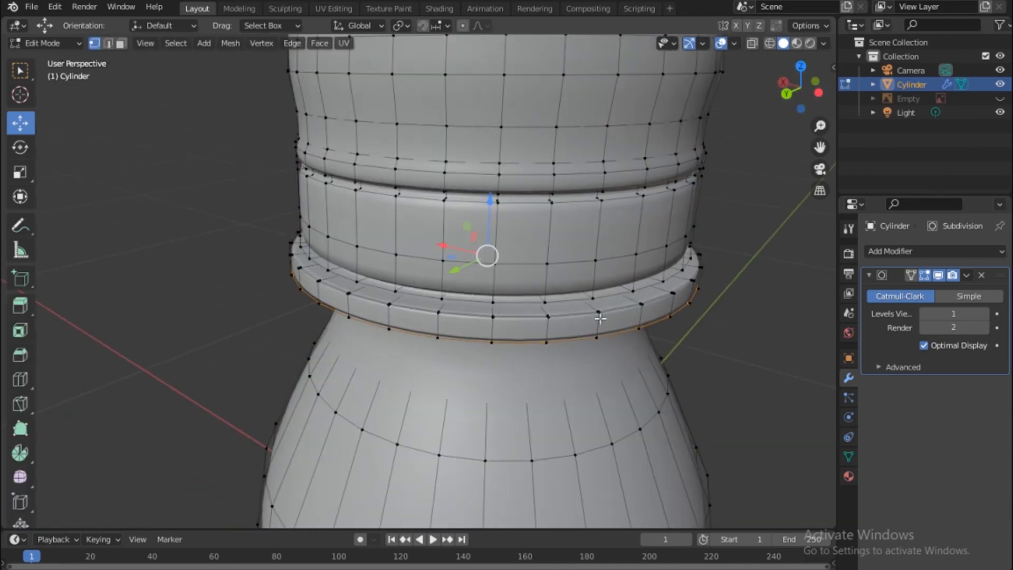
key(ctrl+r)
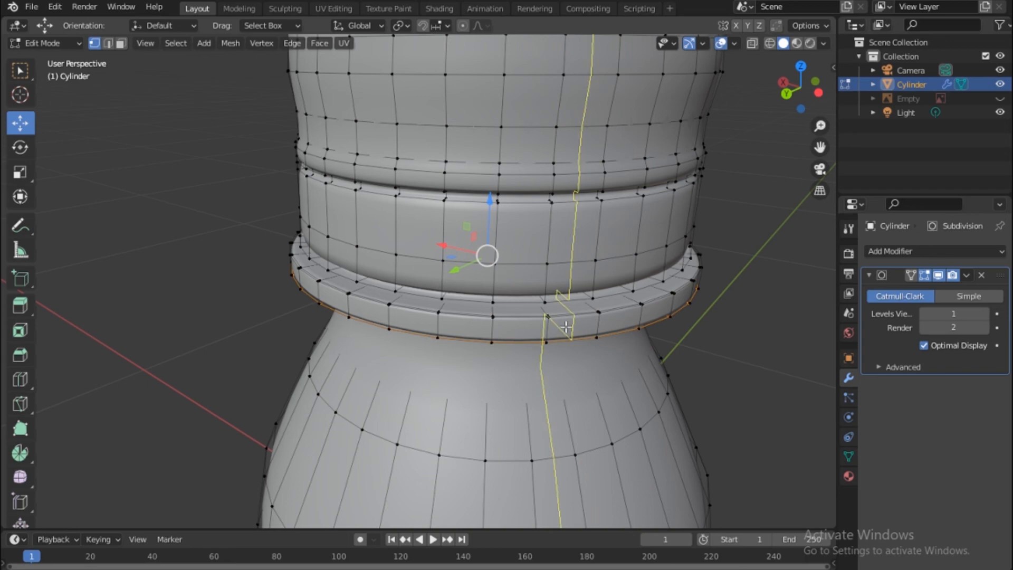
click(602, 318)
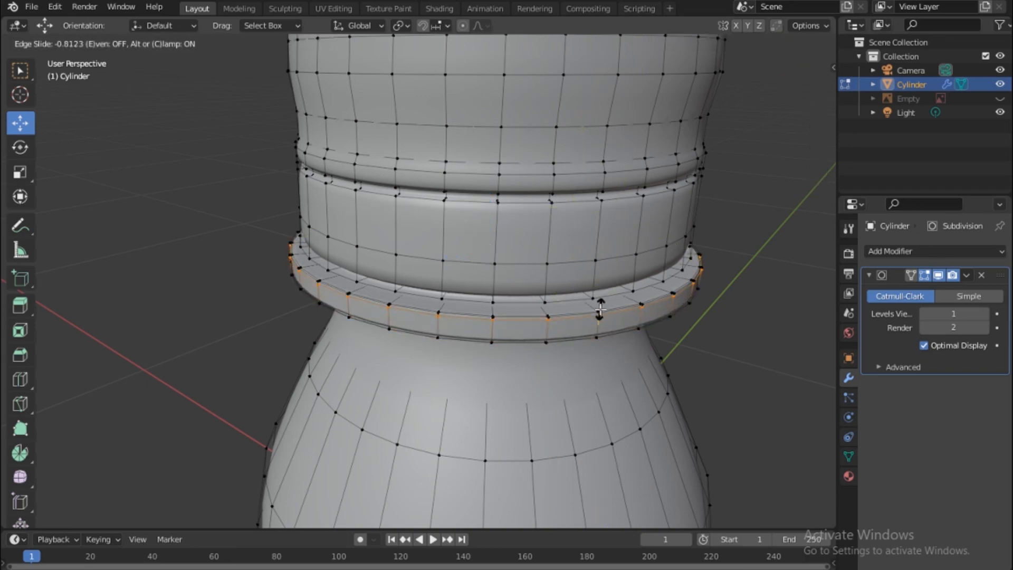
click(600, 309)
key(ctrl+r)
click(596, 320)
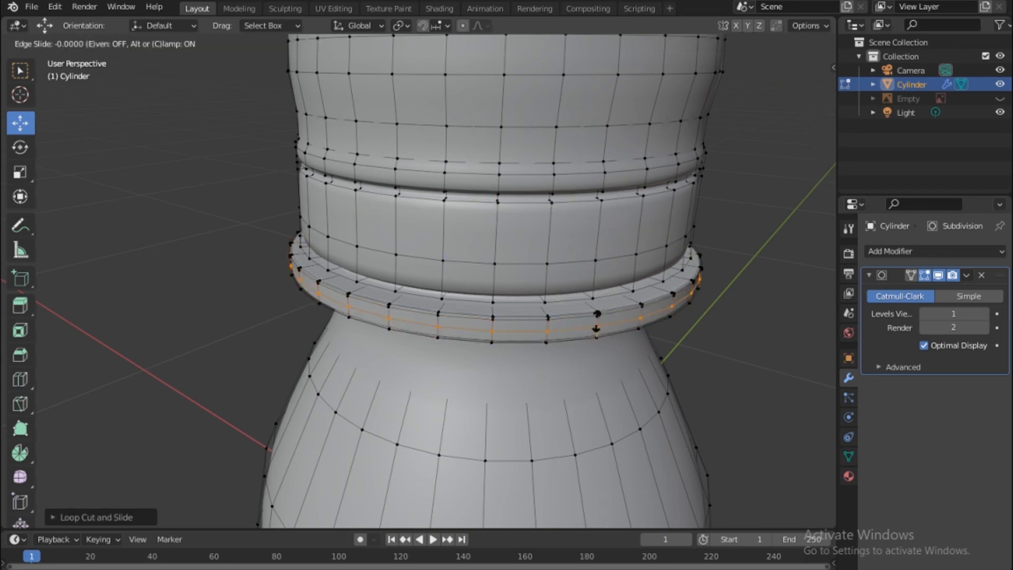
click(597, 332)
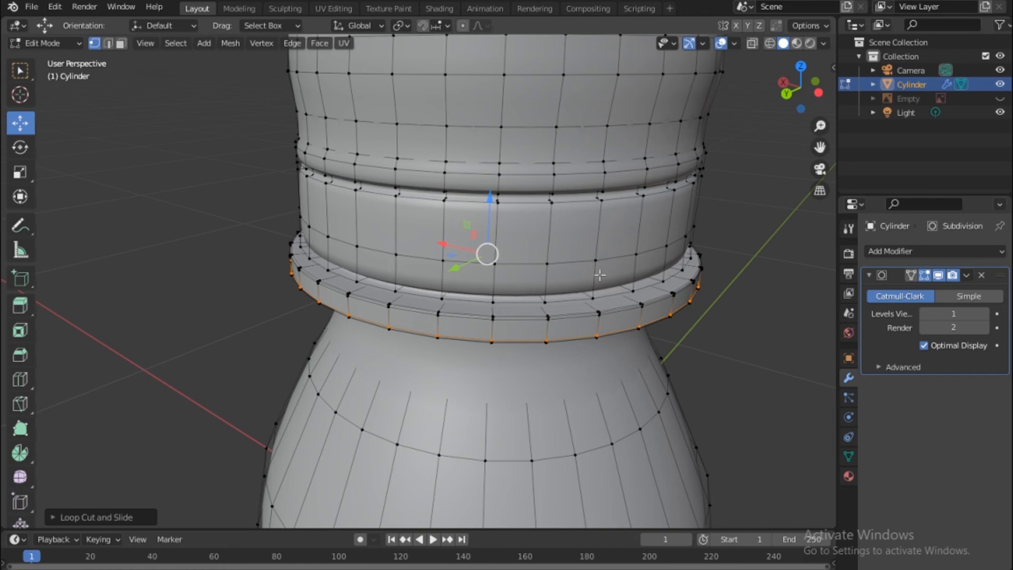
Step: Add an edge loop around the bottom of the cap's lower band, slid down close to the collar
key(ctrl+r)
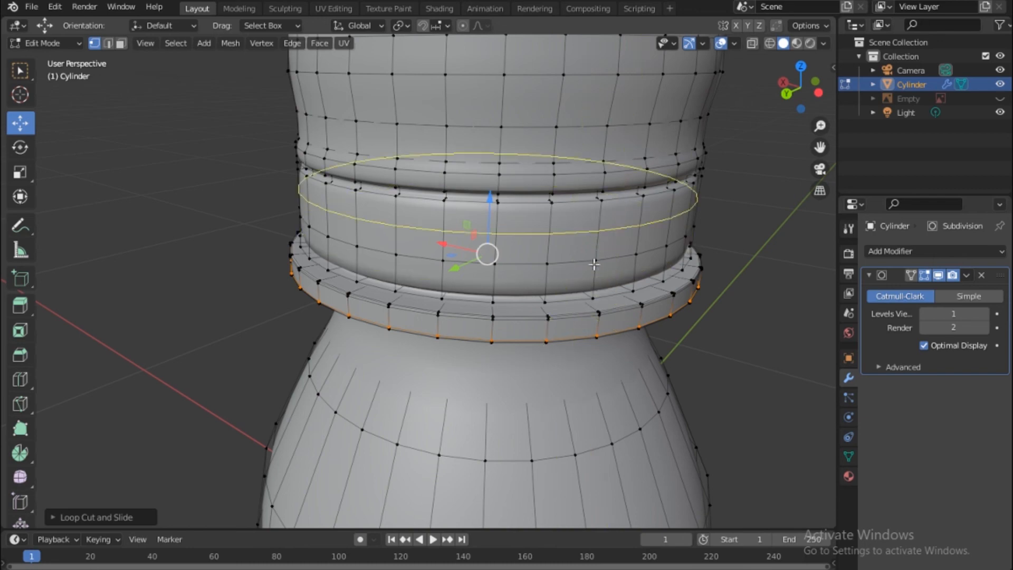
click(594, 285)
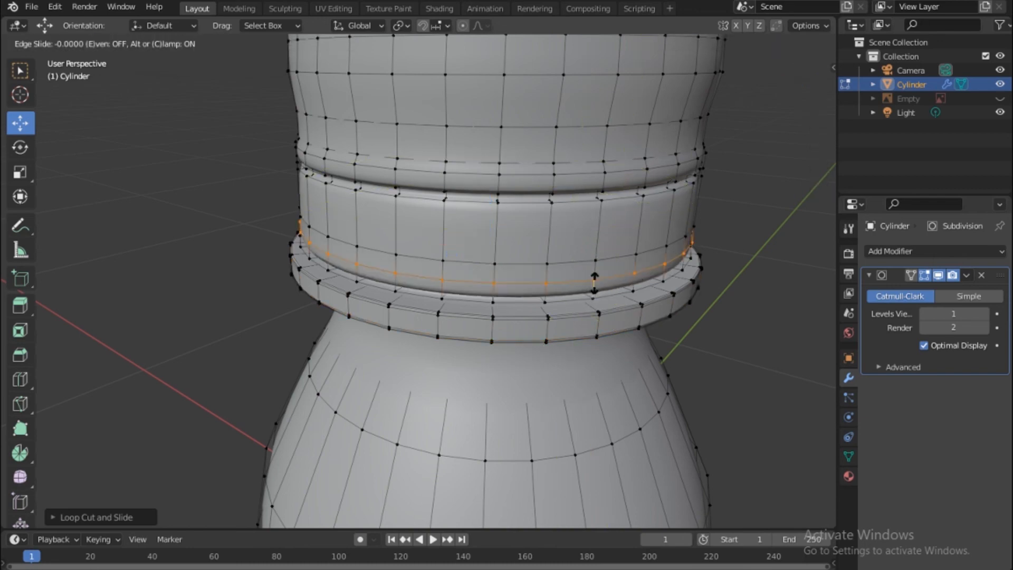
click(595, 300)
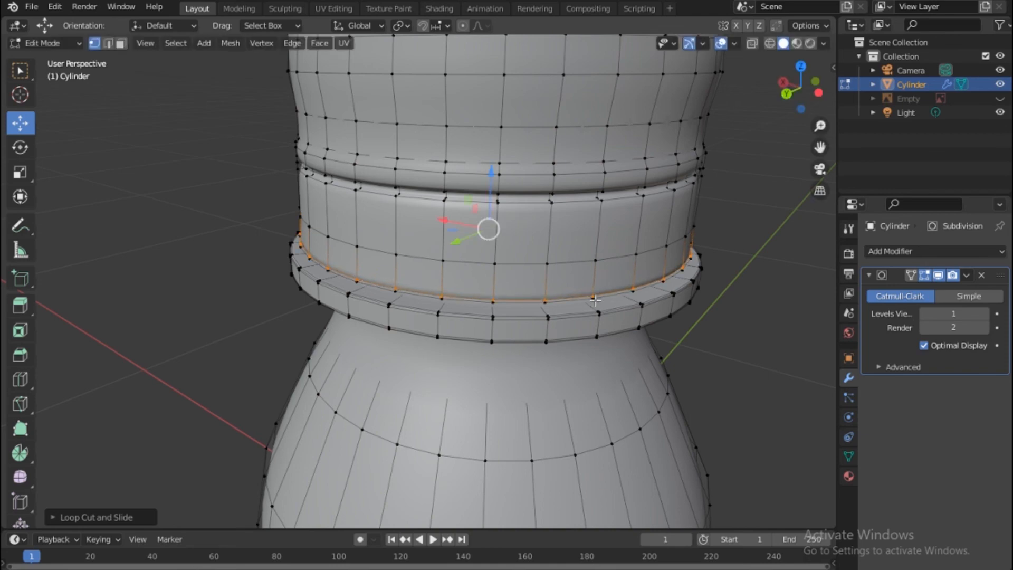
Step: Add two supporting edge loops at the groove between the cap and its lower band
mouse_move(799, 83)
mouse_down()
mouse_move(798, 68)
mouse_move(799, 83)
mouse_up()
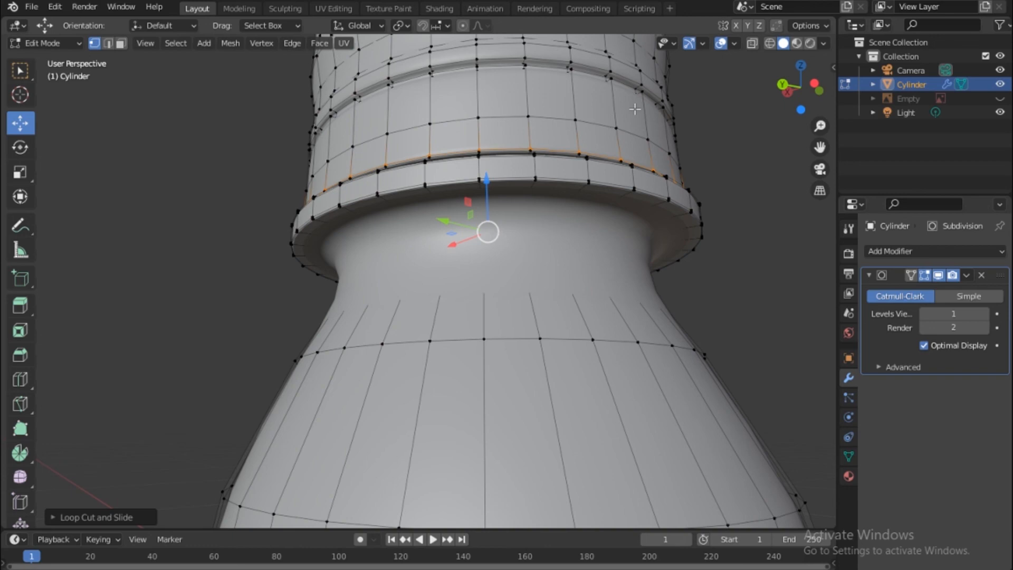
key(ctrl+r)
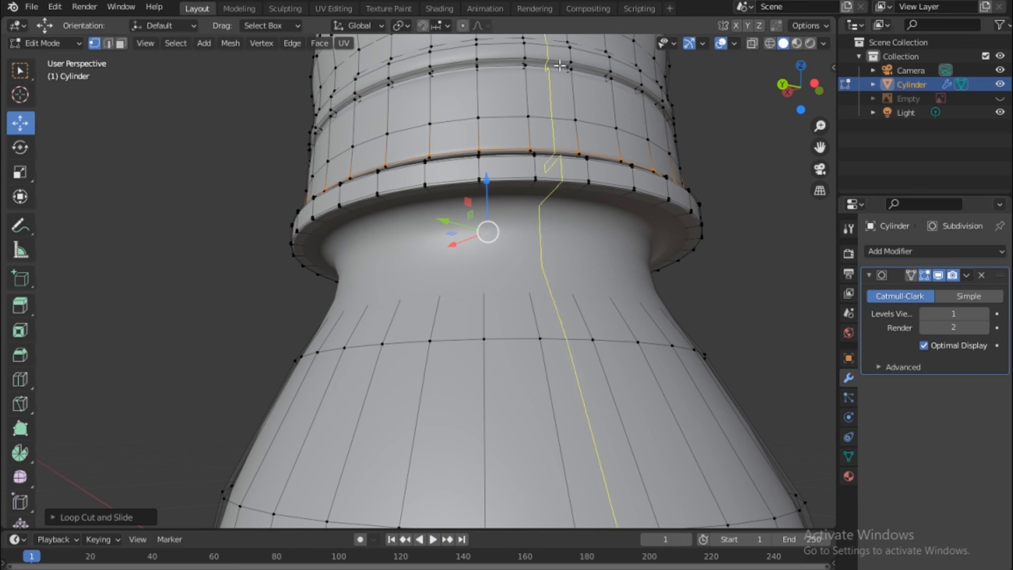
click(570, 59)
click(570, 61)
drag(813, 83, 802, 170)
key(ctrl+r)
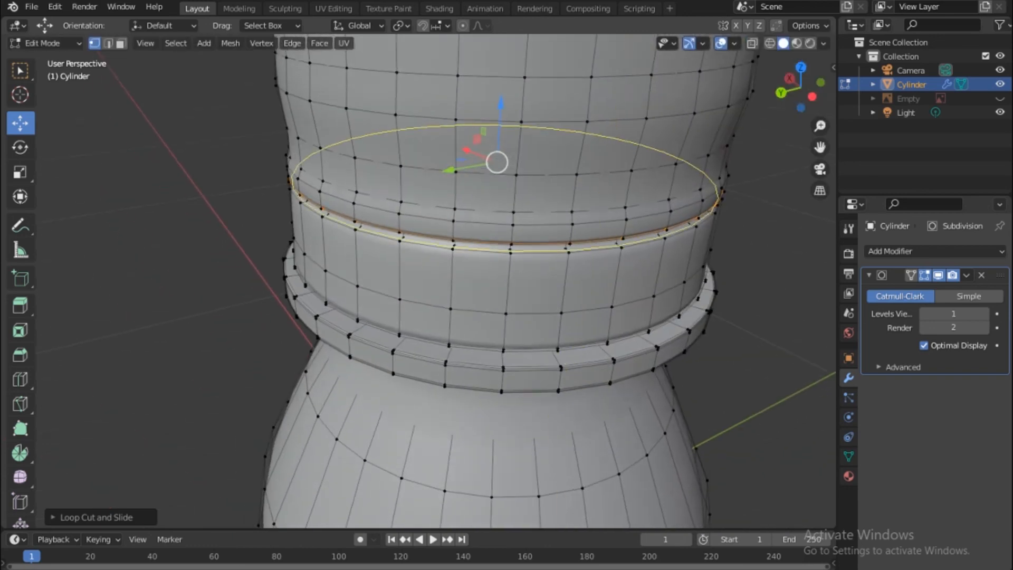
click(581, 226)
click(566, 237)
Step: Leave Edit Mode and deselect the bottle to inspect its whole smoothed shape
scroll(568, 222, down, 5)
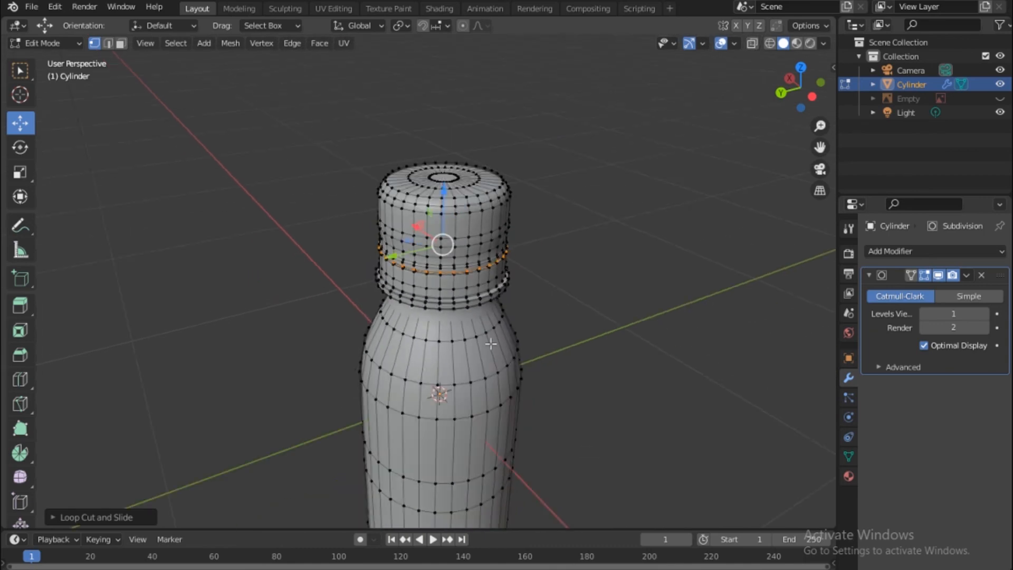
key(Tab)
click(657, 247)
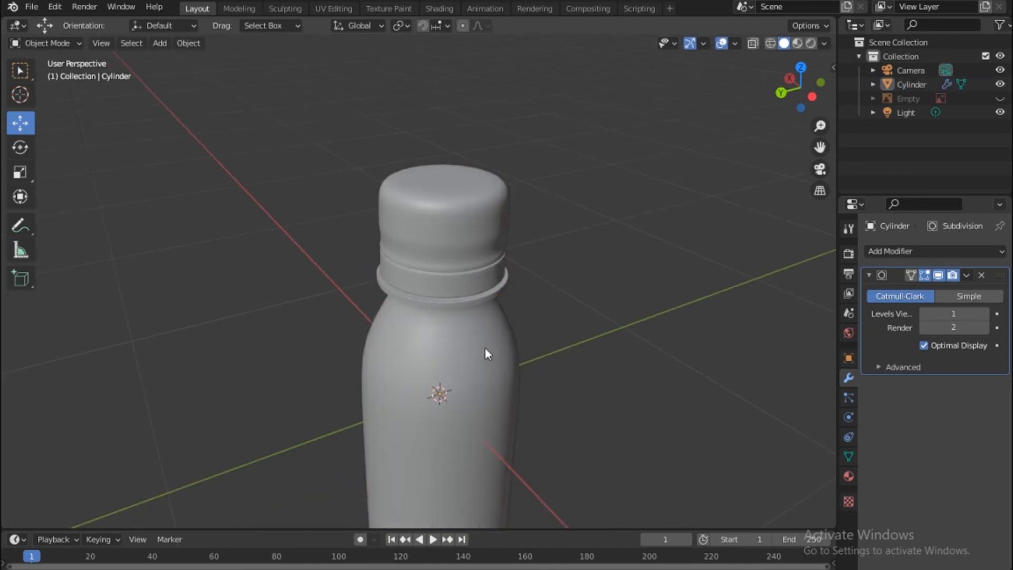
scroll(492, 343, down, 3)
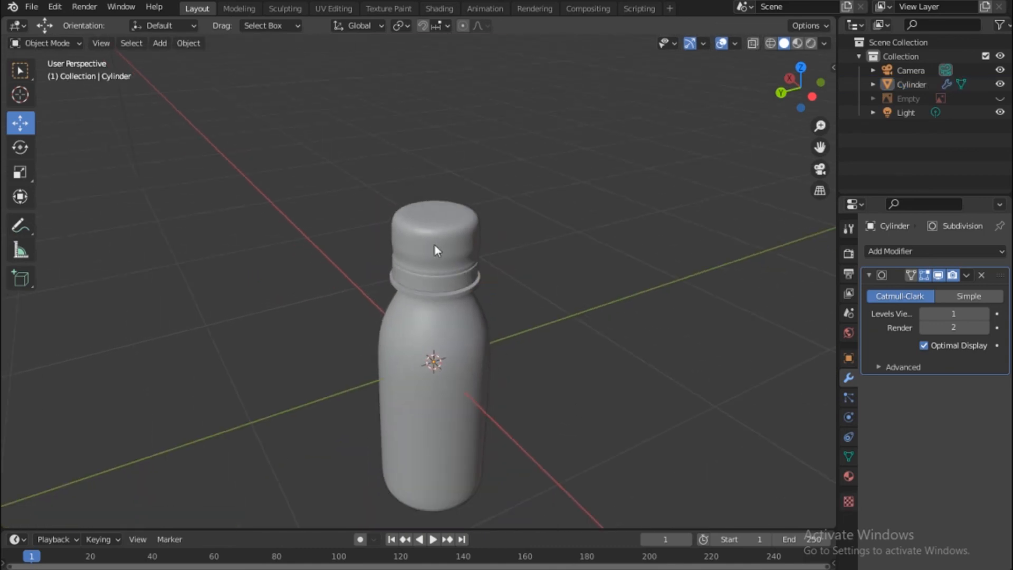
shift+middle_drag(452, 346, 467, 229)
drag(800, 87, 808, 59)
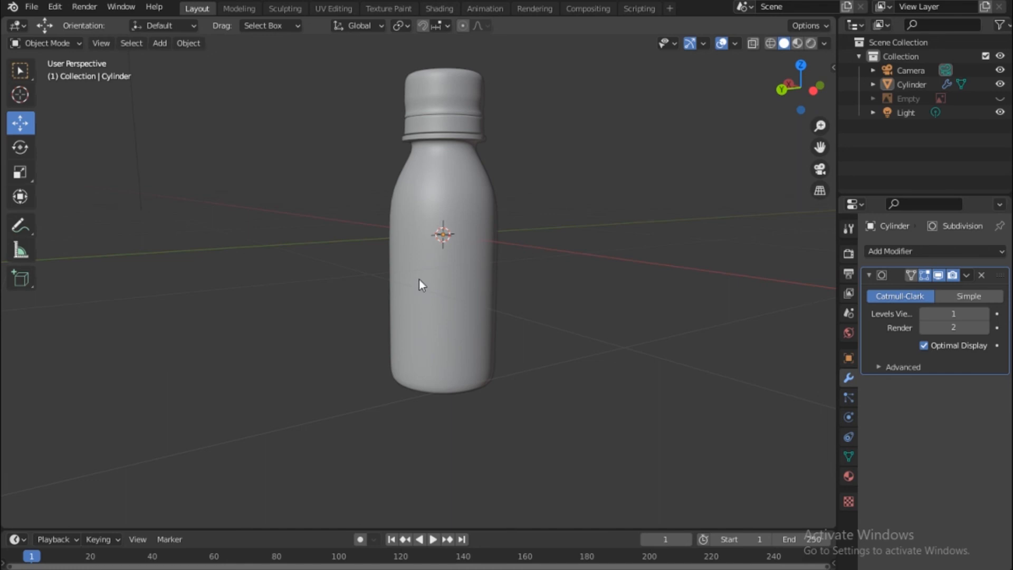
Step: Select the bottle, switch to the UV Editing workspace and frame the bottle's cap and neck in the 3D view
click(428, 211)
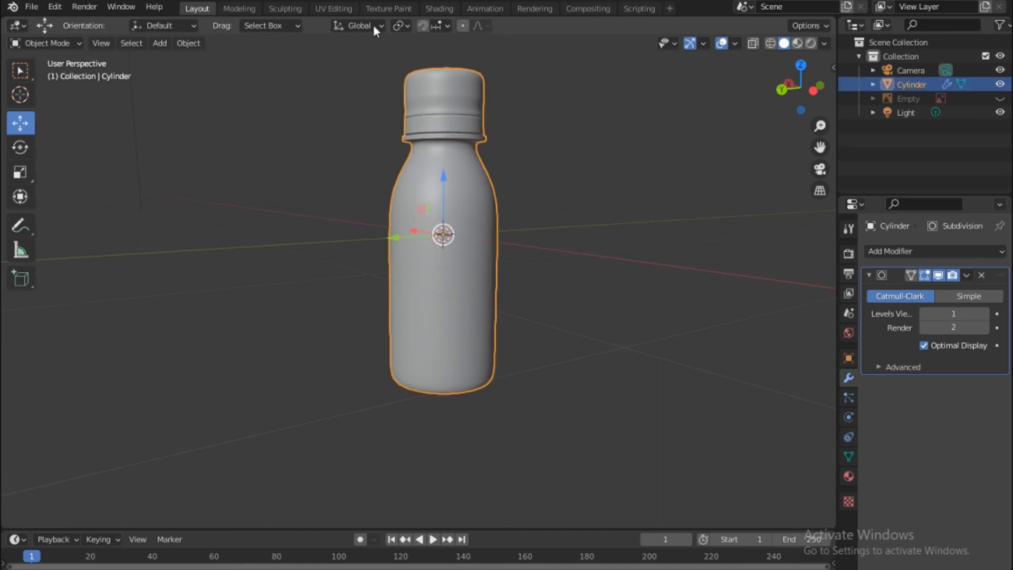
click(333, 9)
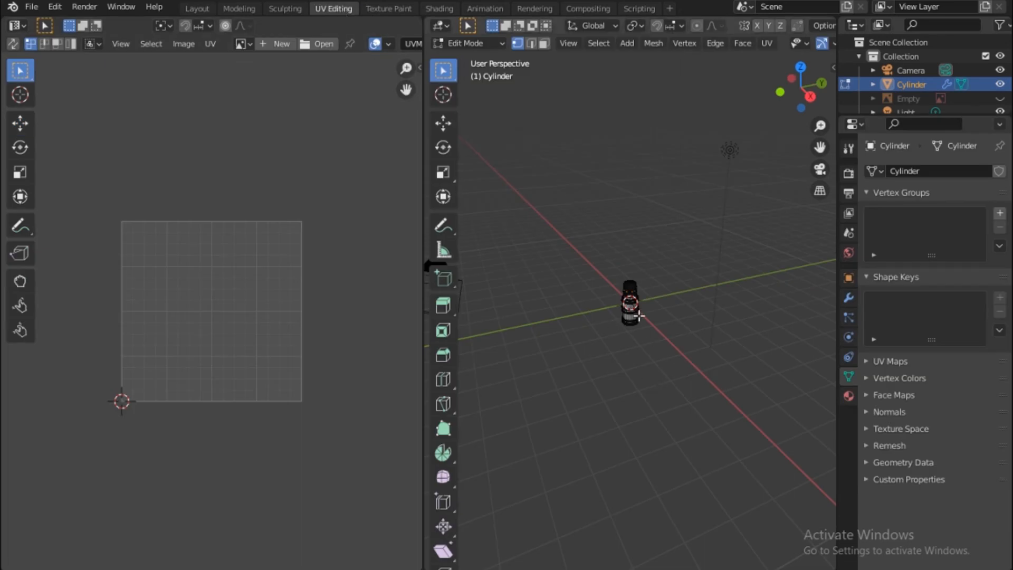
key(KP_Decimal)
scroll(647, 318, down, 5)
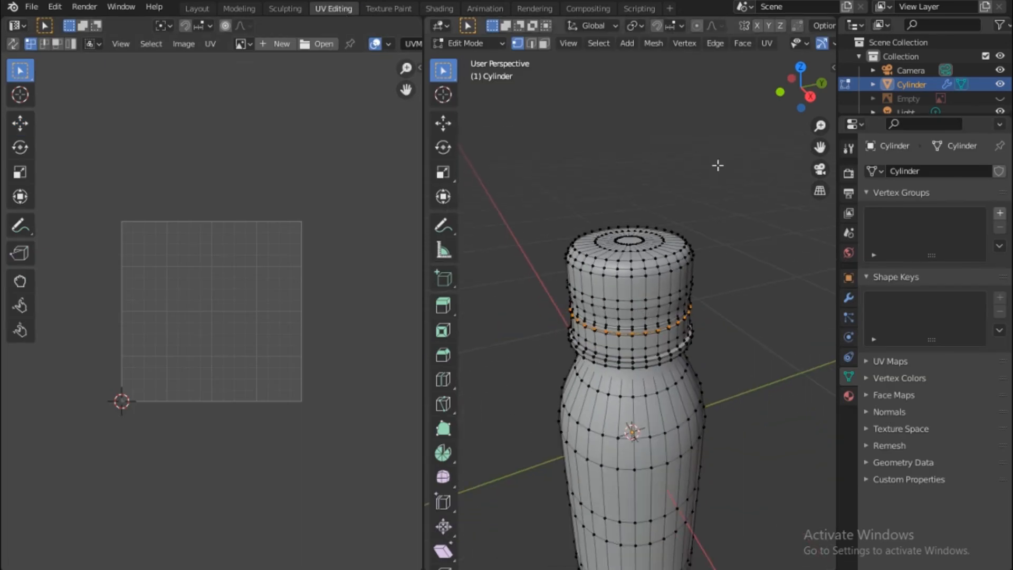
drag(800, 87, 803, 74)
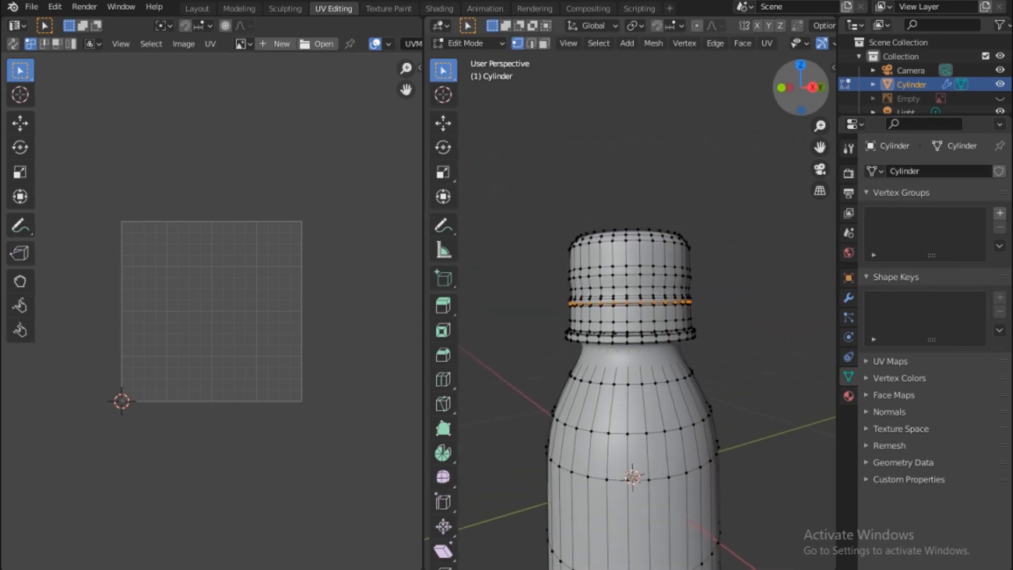